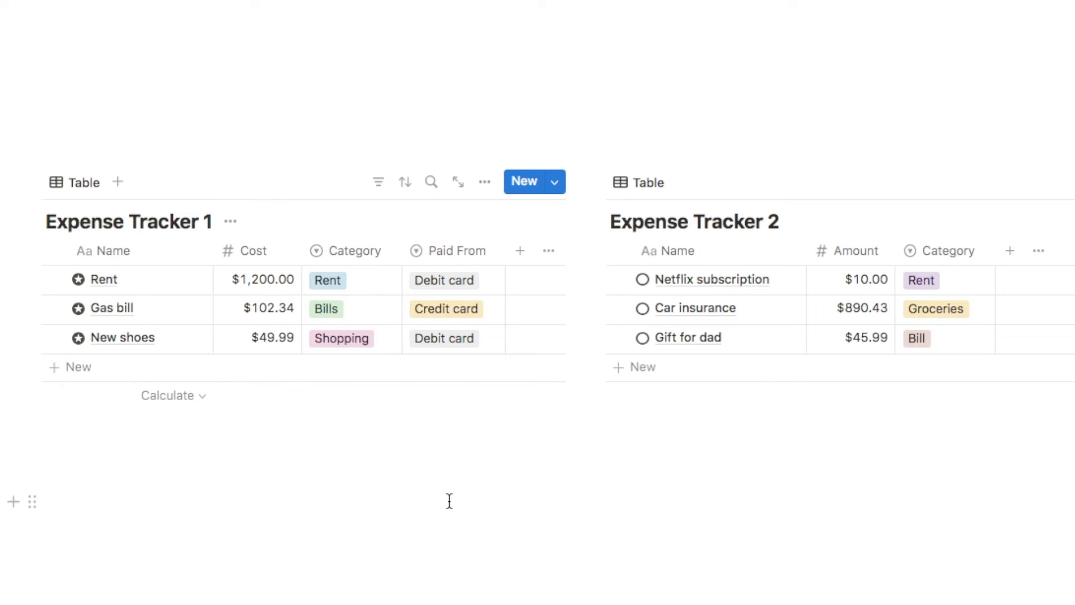
Step: Start moving Expense Tracker 1 to another page, then cancel without moving it
scroll(449, 500, down, 1)
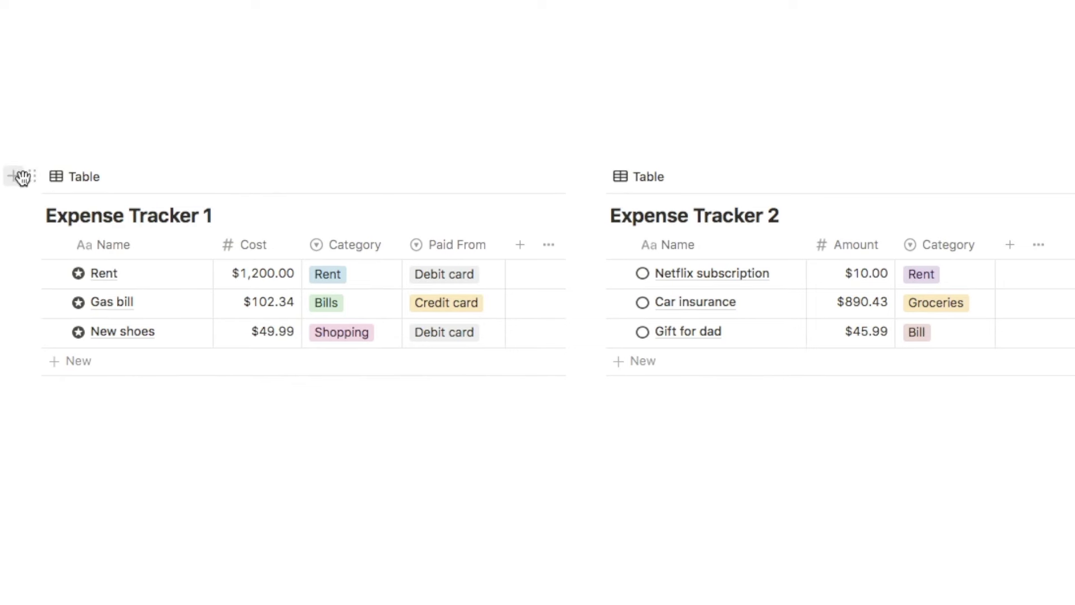
click(33, 177)
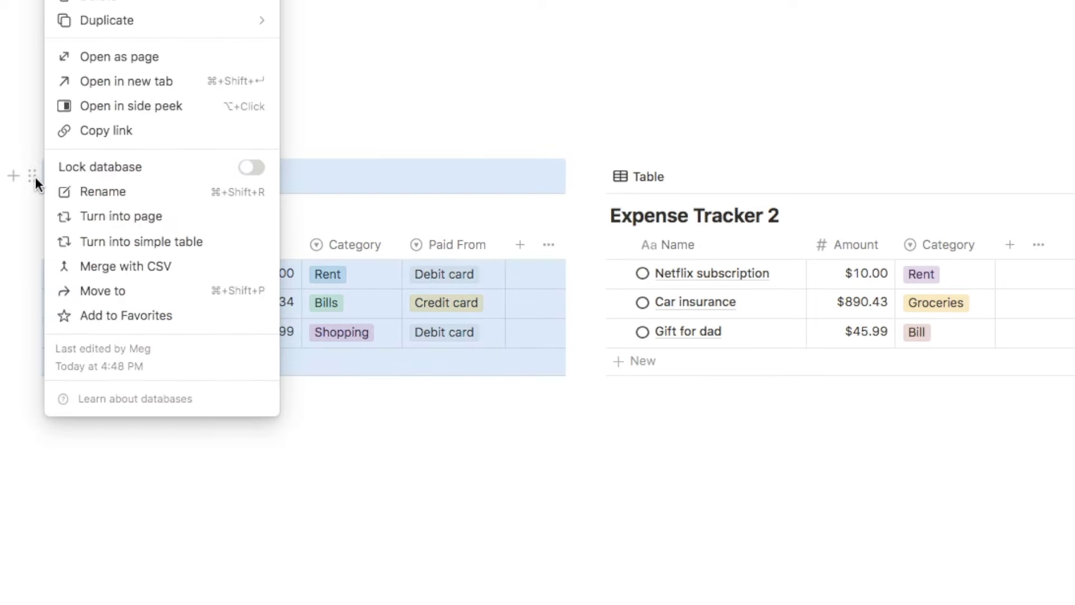
click(133, 292)
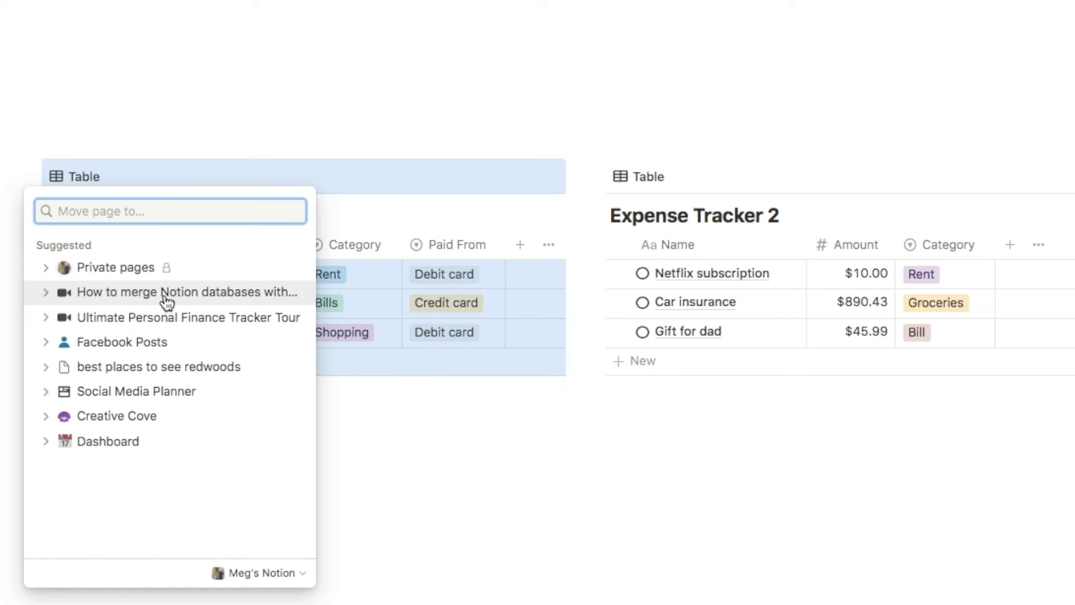
click(672, 429)
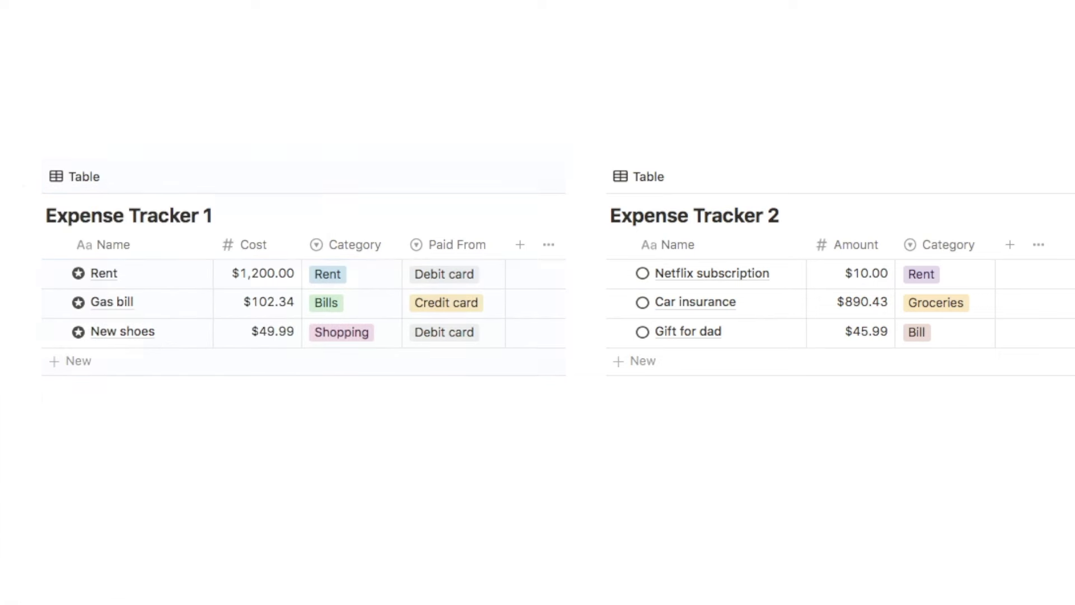
Step: Begin a linked table view of Expense Tracker 2 below Expense Tracker 1, then cancel it
scroll(130, 459, down, 2)
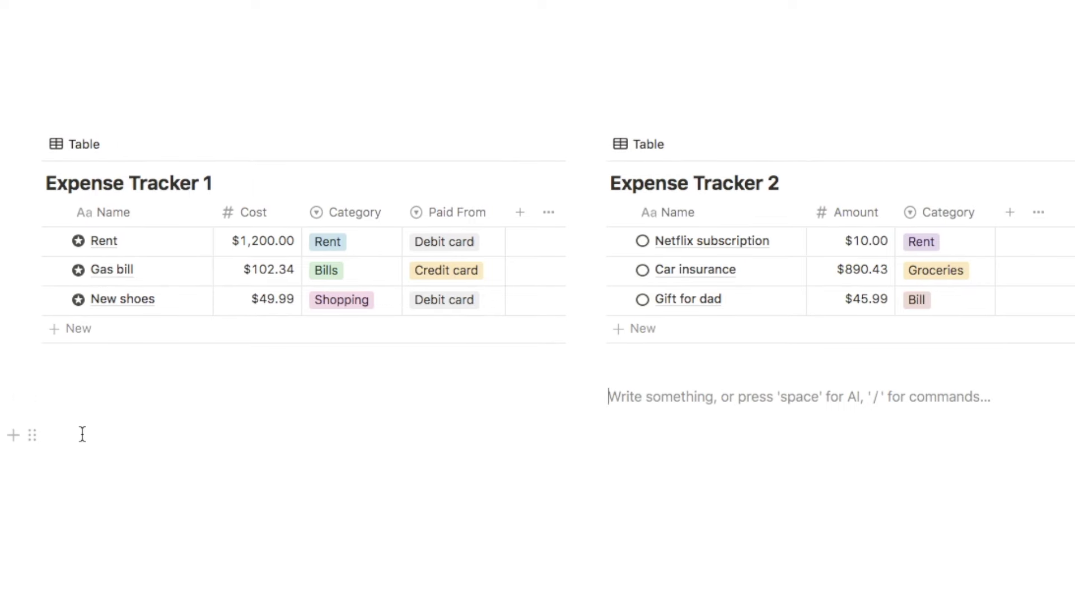
click(82, 435)
text(/tab)
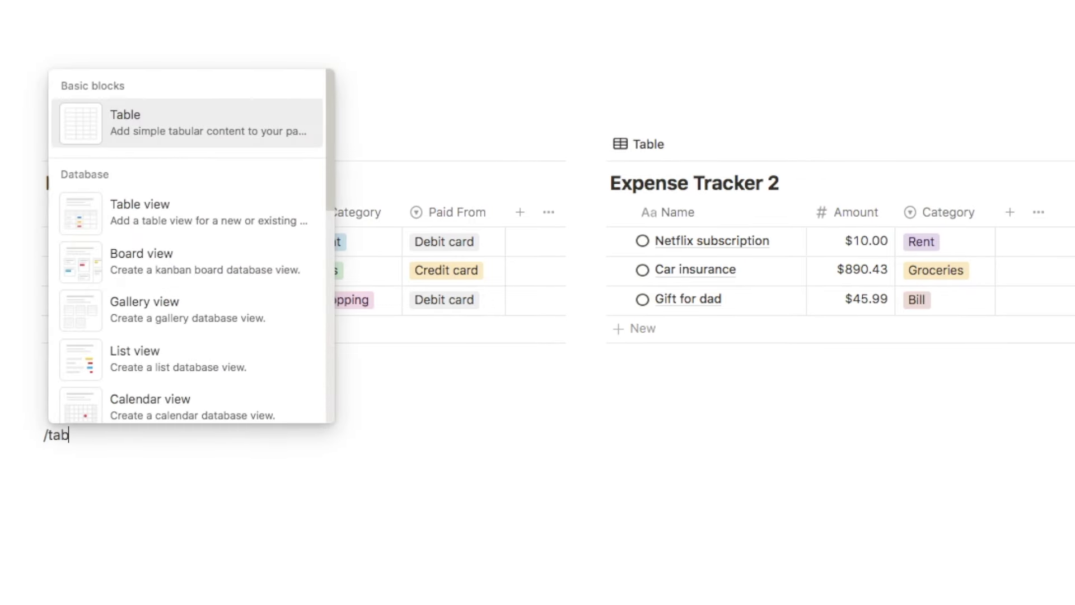
click(138, 224)
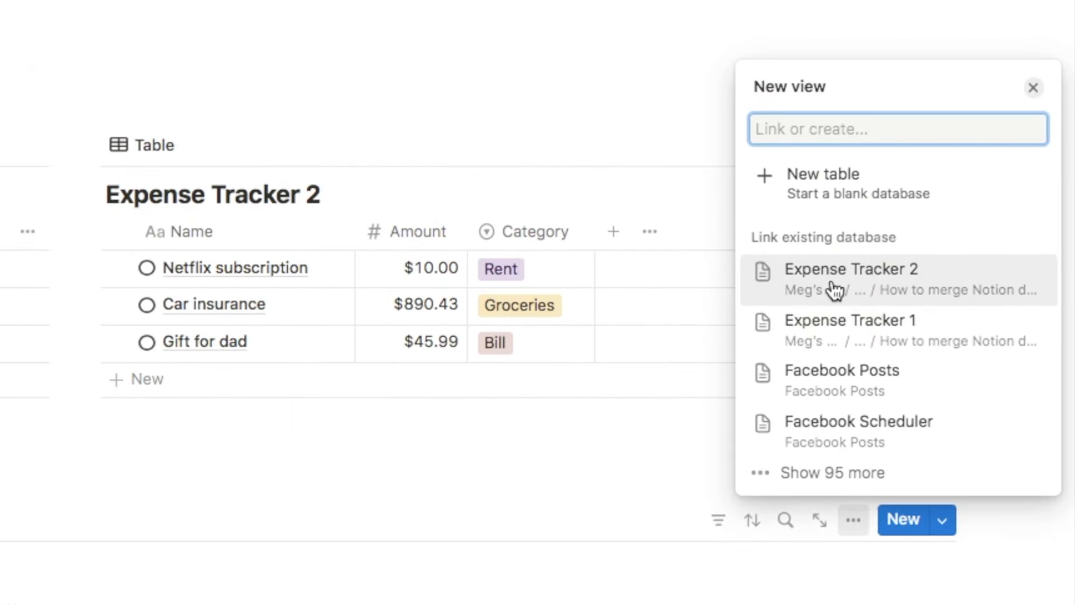
click(834, 289)
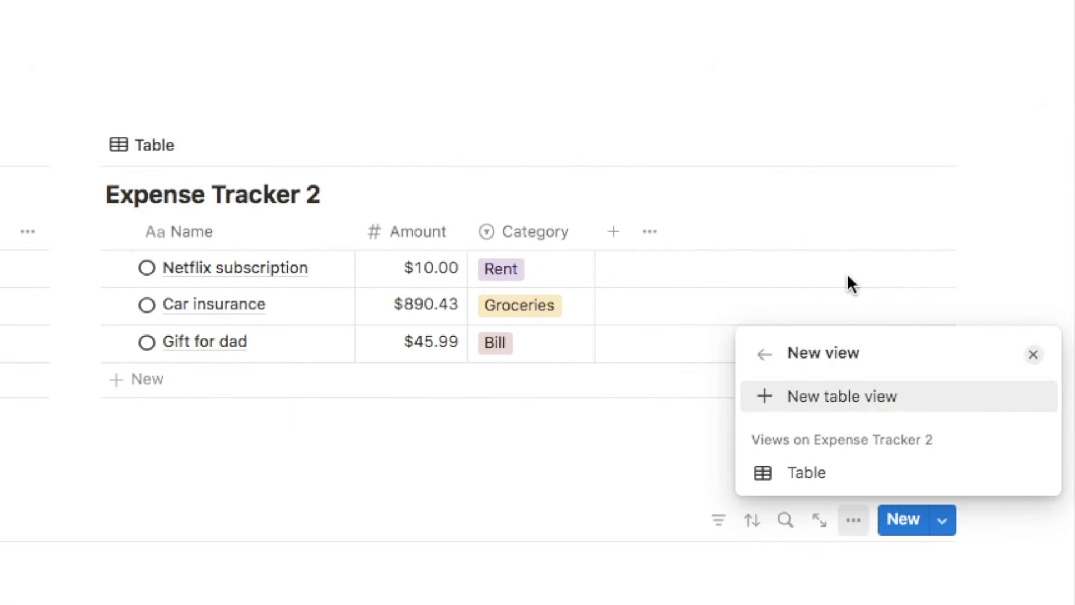
key(Escape)
Step: Try dragging the Rent row into Expense Tracker 2, then return it to Expense Tracker 1
scroll(777, 229, down, 3)
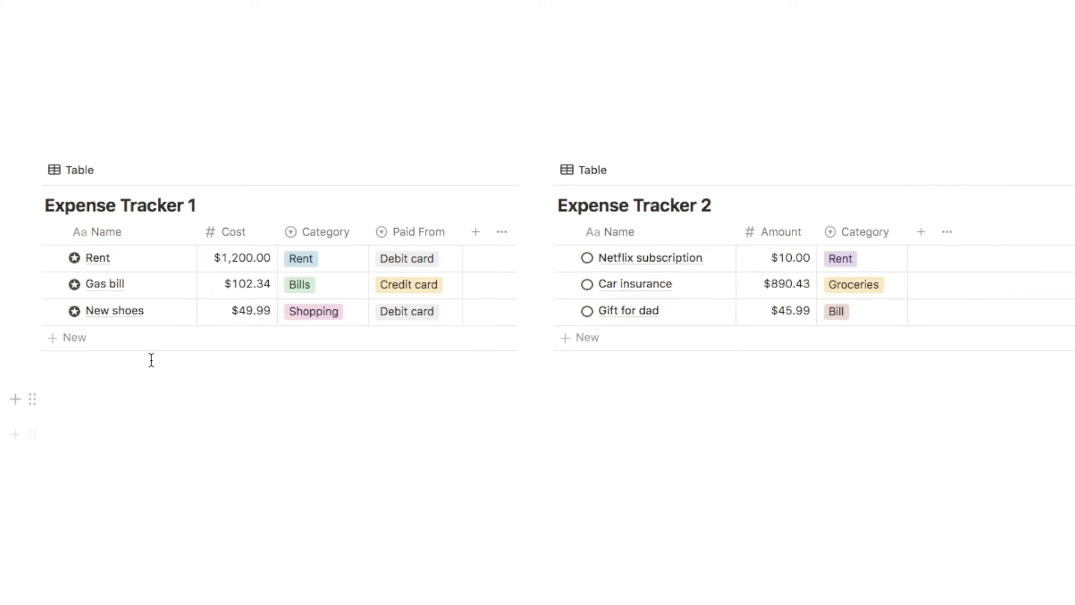
drag(37, 258, 598, 346)
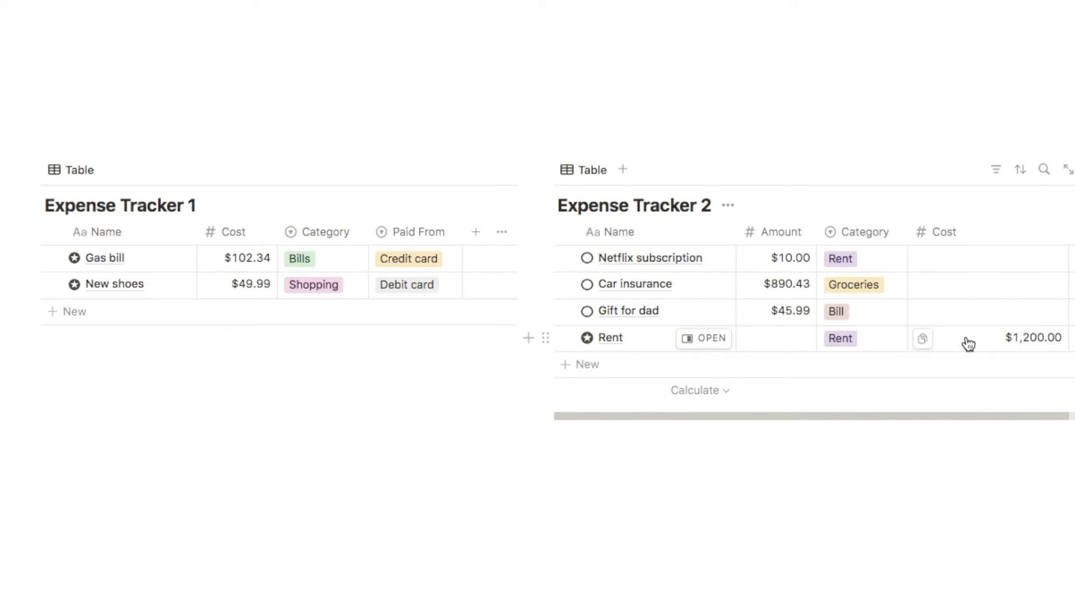
key(ctrl+z)
click(382, 458)
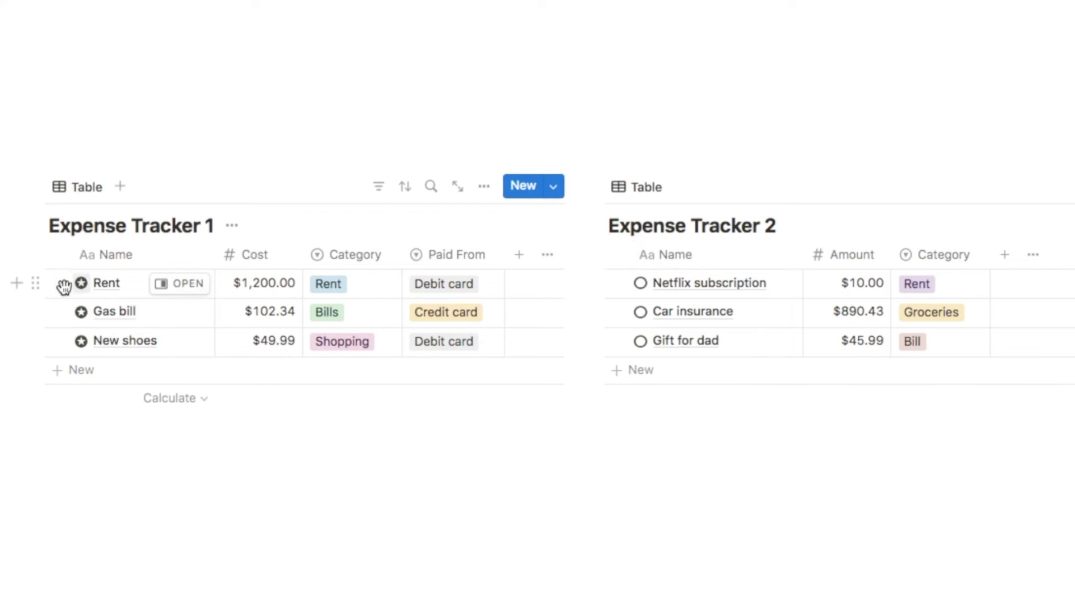
drag(34, 283, 623, 367)
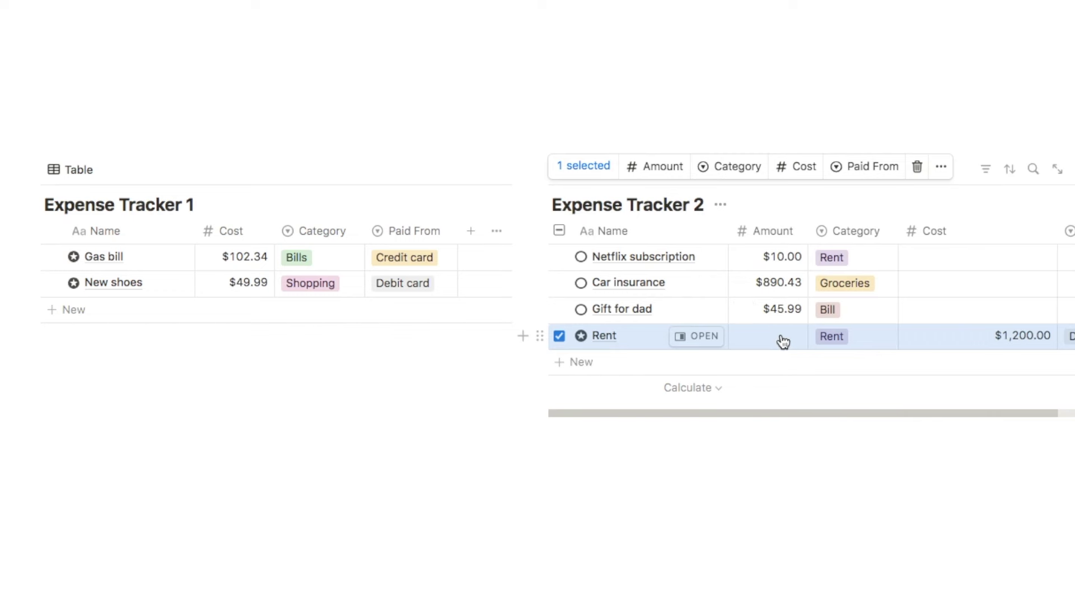
drag(782, 341, 269, 246)
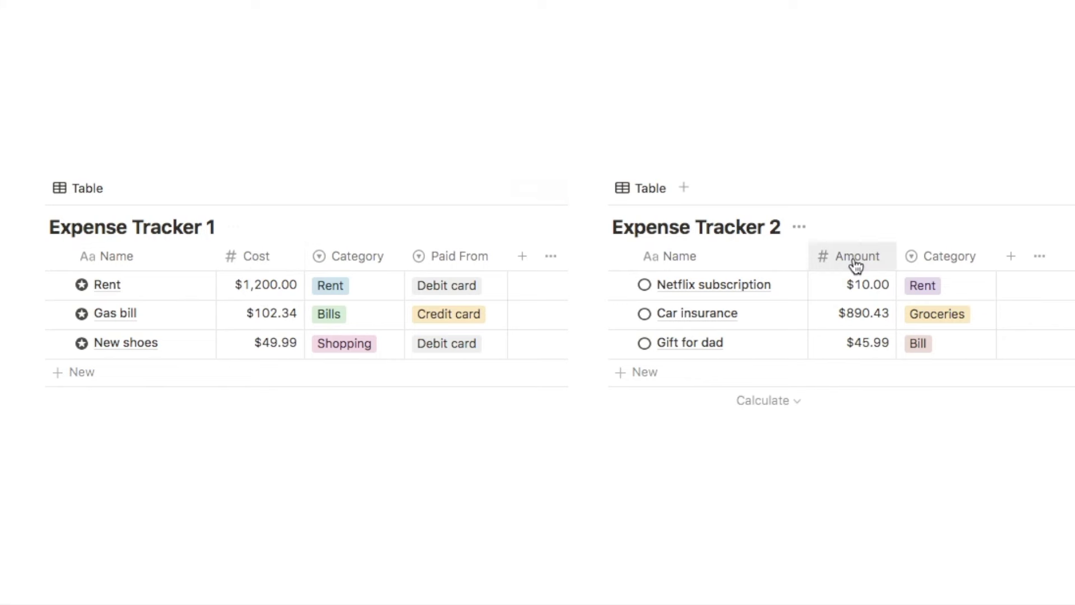
Step: Rename the Cost column to Amount, then test-move Rent and undo it
click(234, 258)
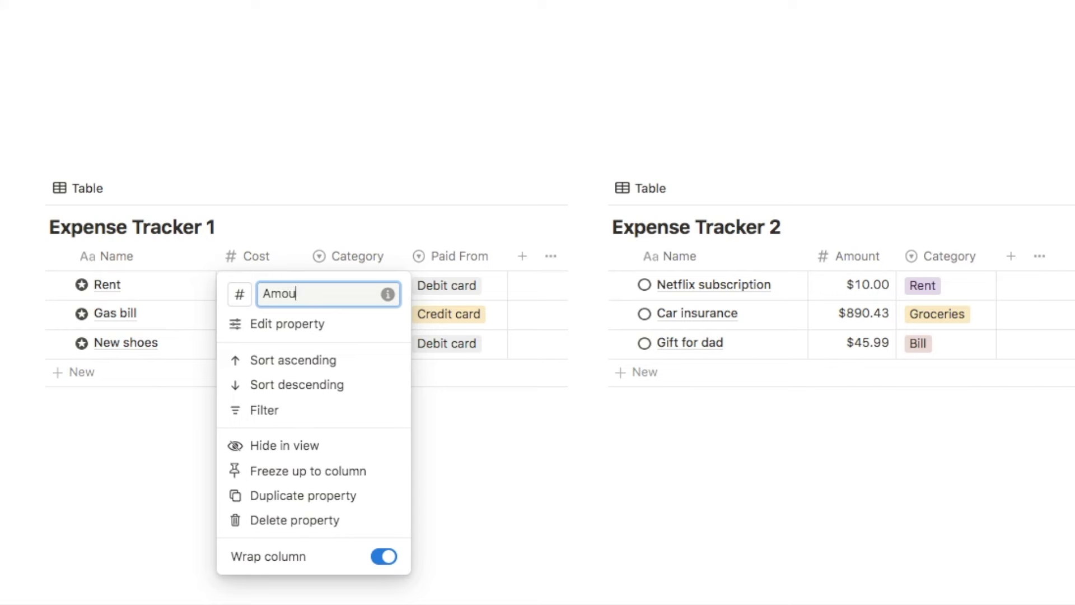
key(Return)
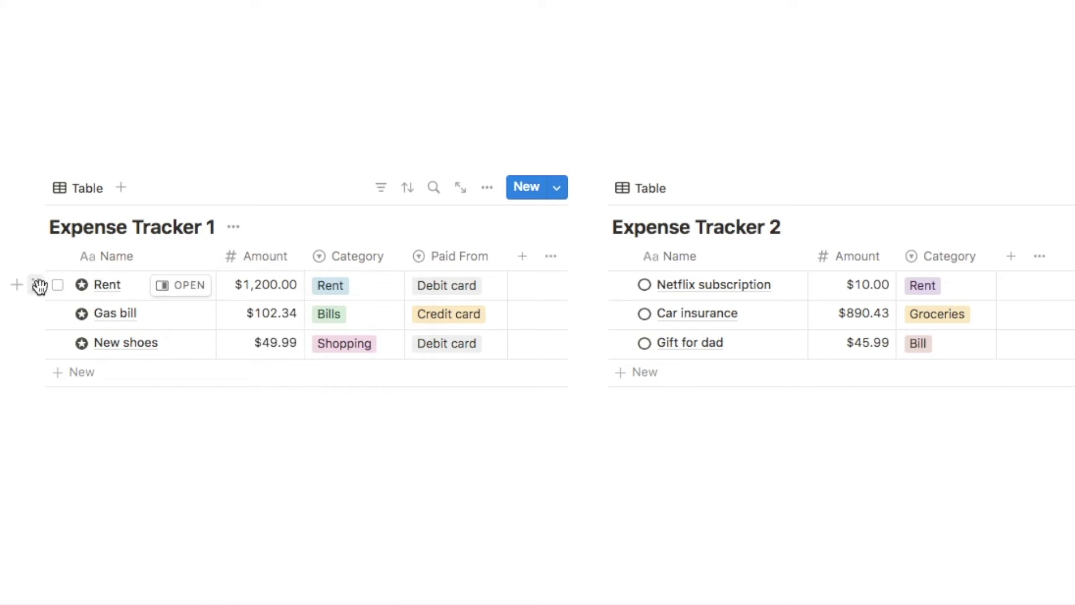
drag(39, 283, 644, 371)
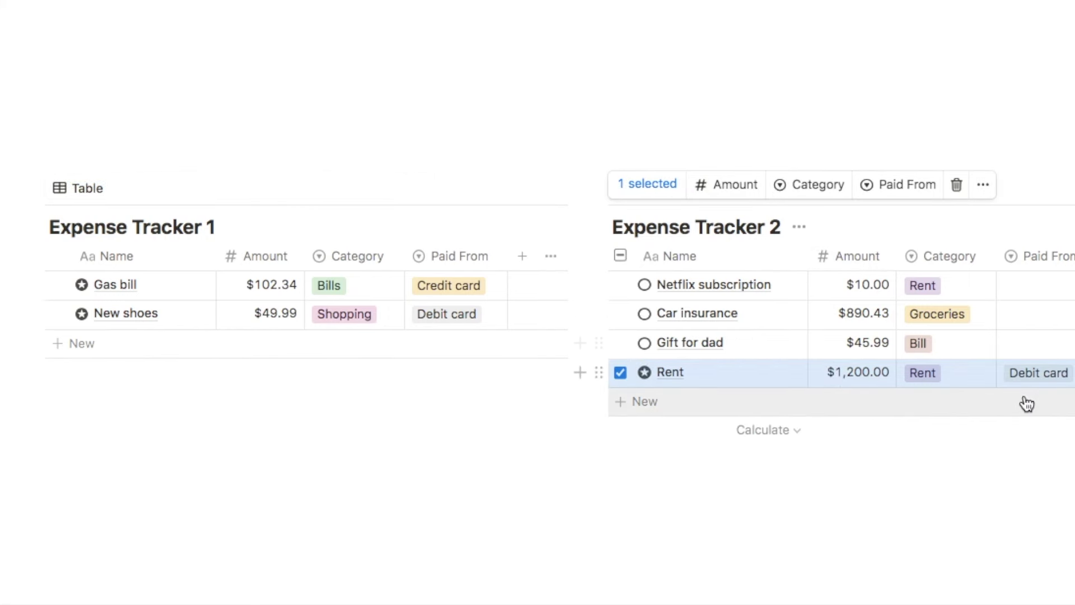
key(ctrl+z)
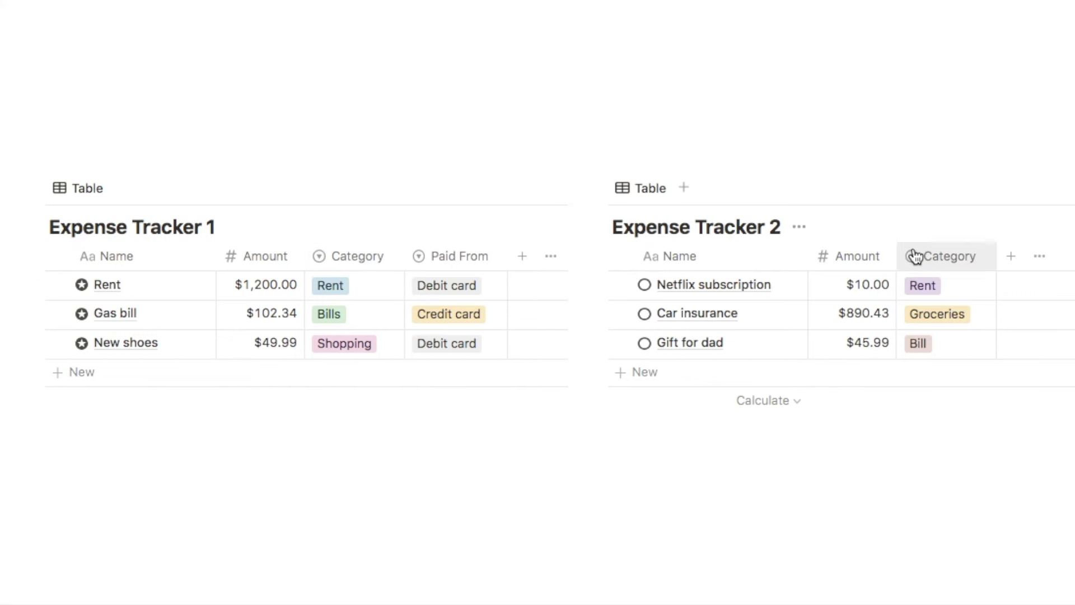
Step: Change the Category property type to multi-select
click(364, 263)
click(383, 322)
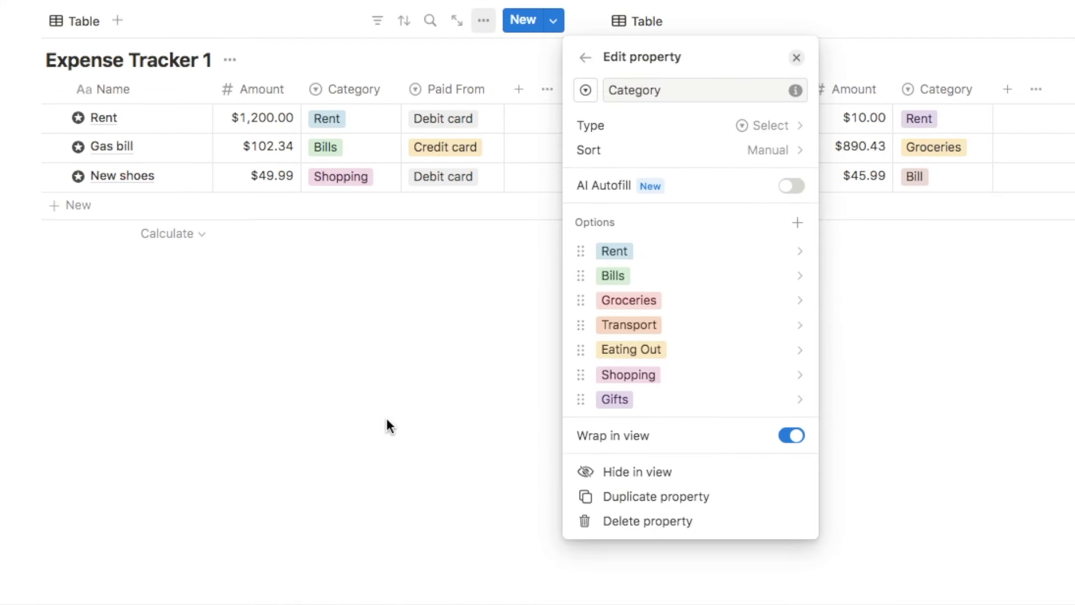
click(739, 129)
click(623, 231)
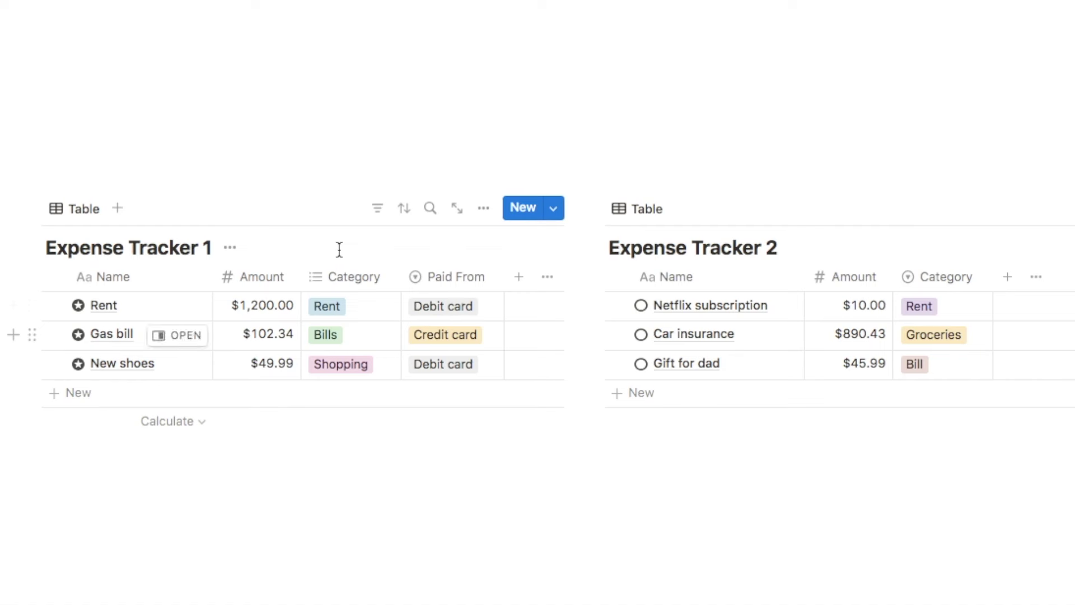
Step: Add Bills as a second category on Rent, then remove it again
click(343, 308)
click(353, 391)
key(Escape)
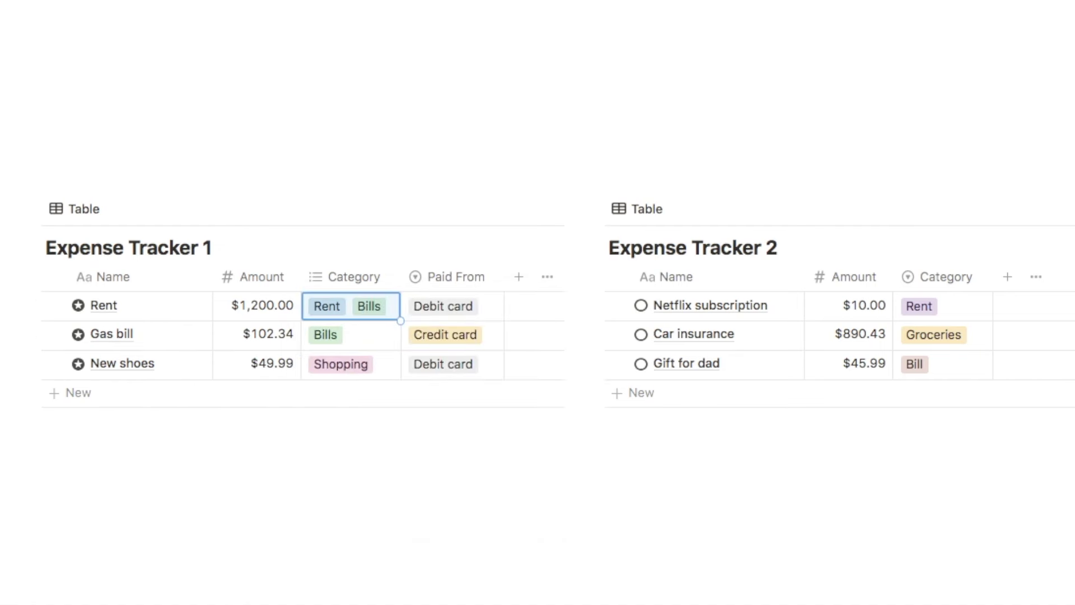
click(387, 315)
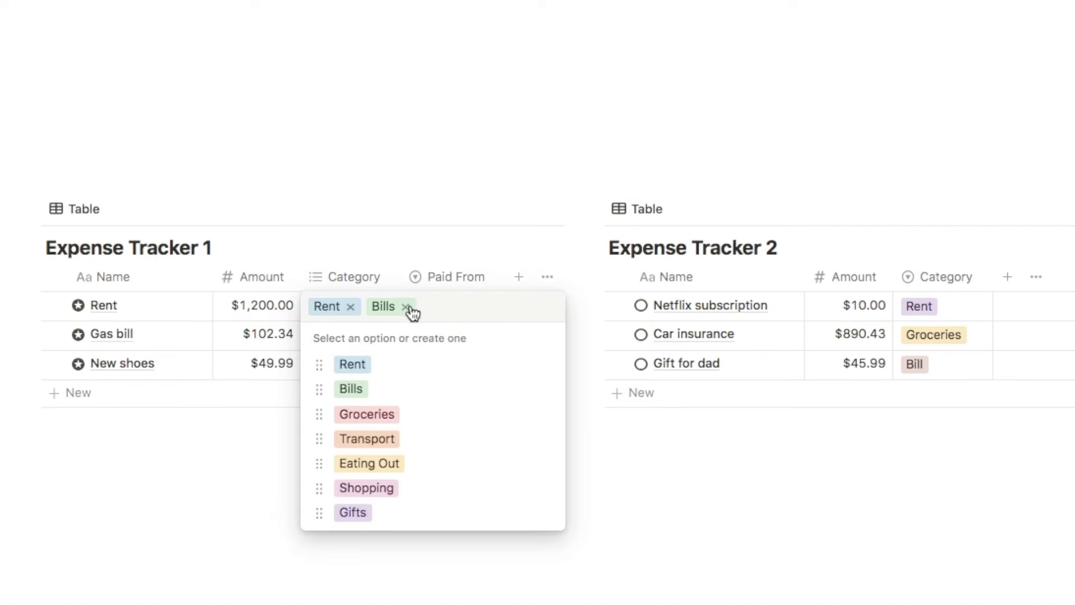
click(405, 307)
key(Escape)
Step: Set Expense Tracker 1's Category back to single select and move Rent into Expense Tracker 2
drag(34, 305, 536, 336)
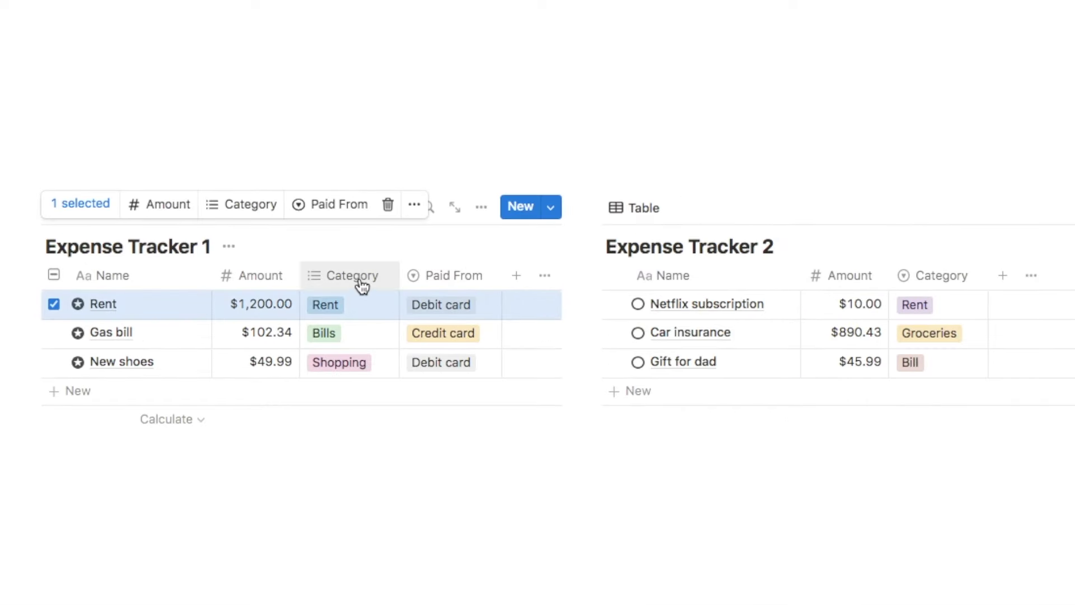
click(359, 277)
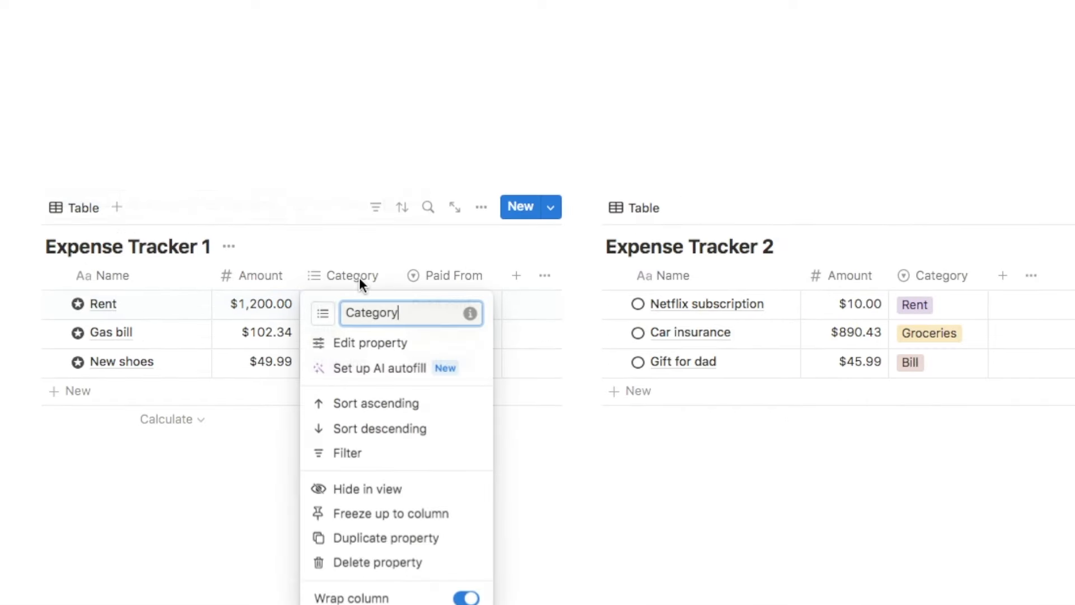
click(368, 343)
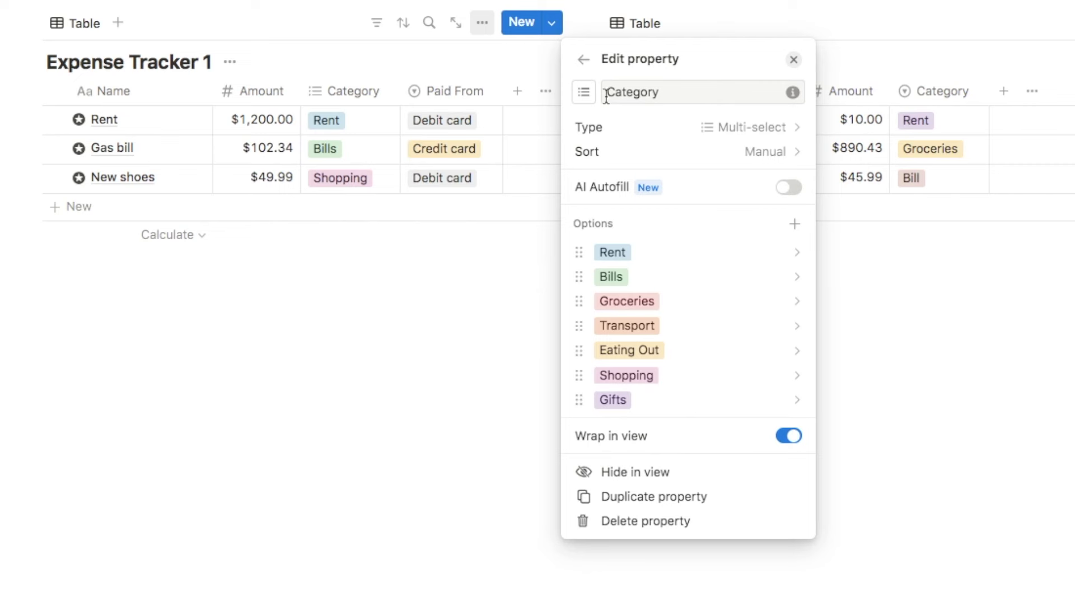
click(676, 127)
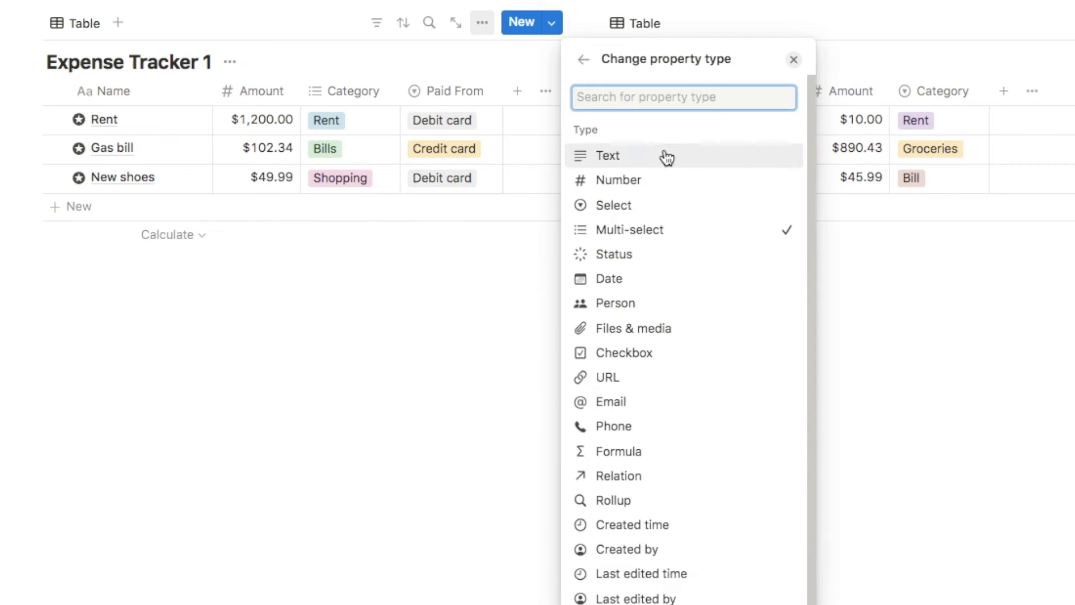
click(639, 206)
click(955, 360)
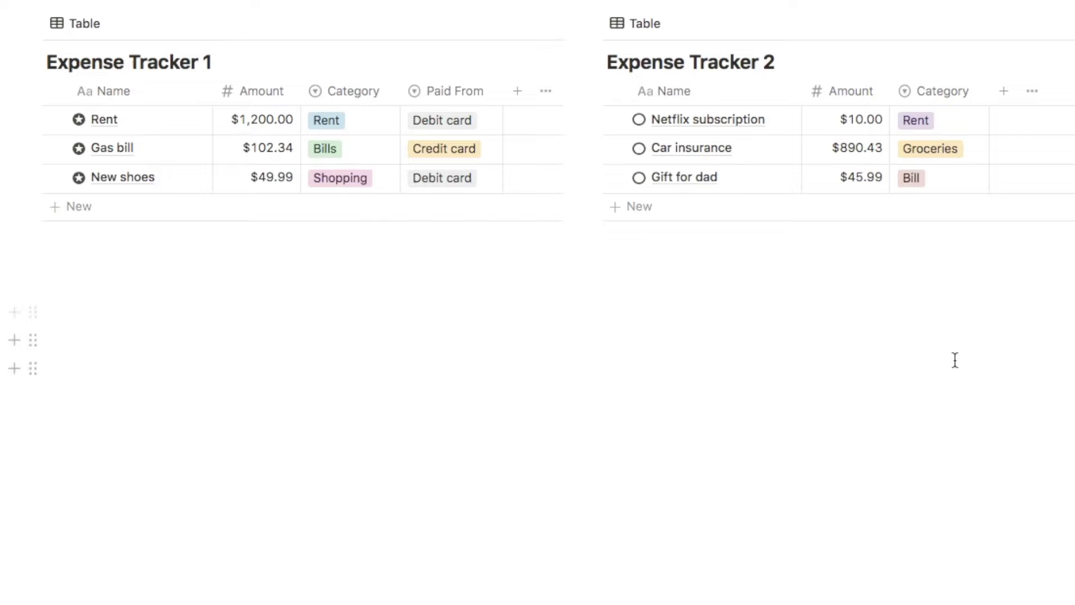
drag(36, 304, 911, 390)
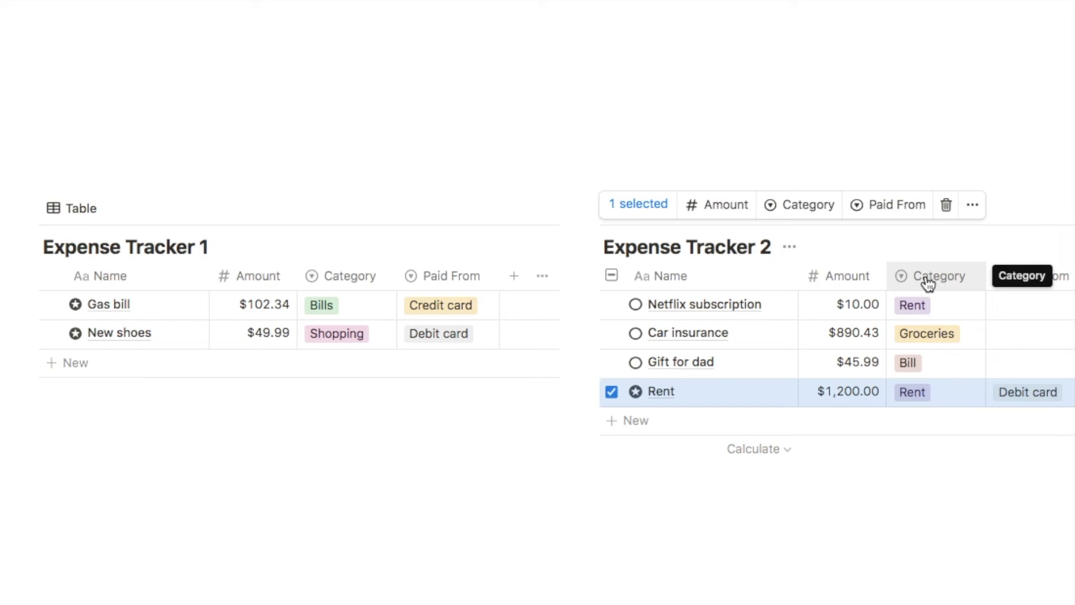
key(Escape)
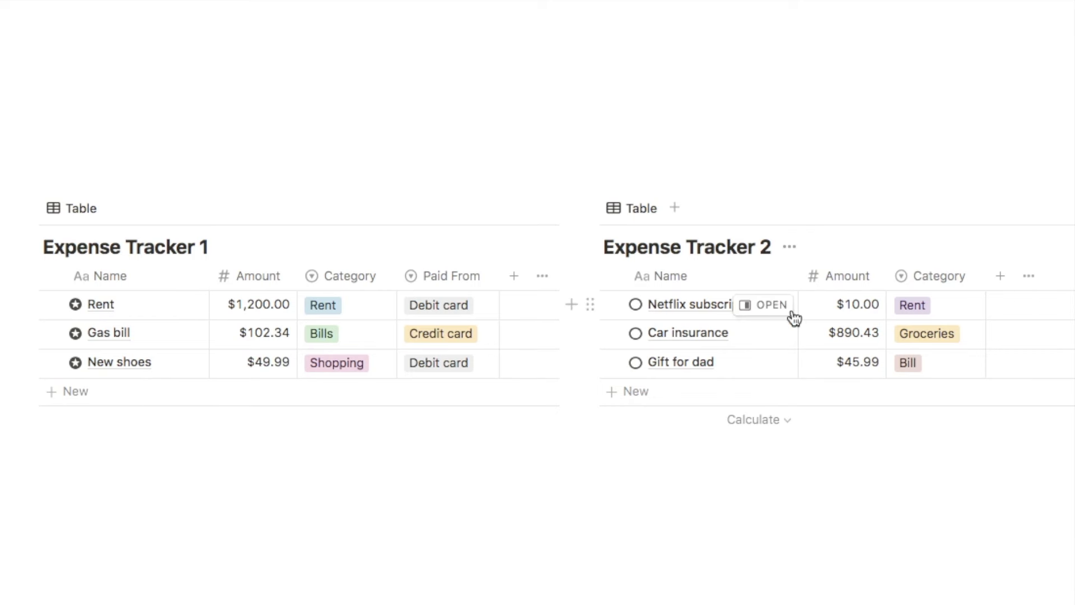
drag(27, 305, 618, 381)
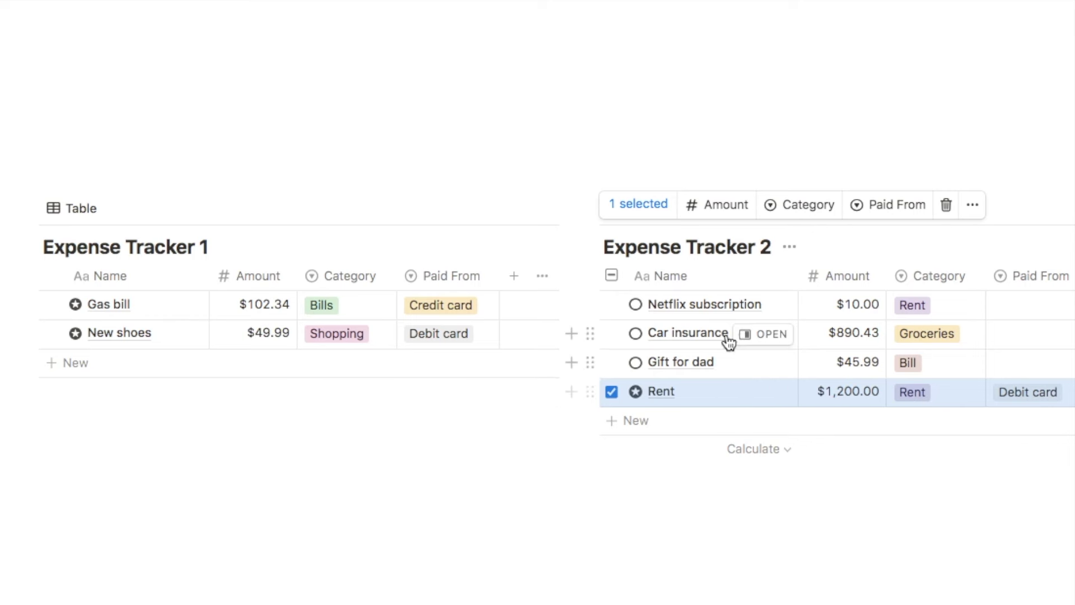
click(919, 305)
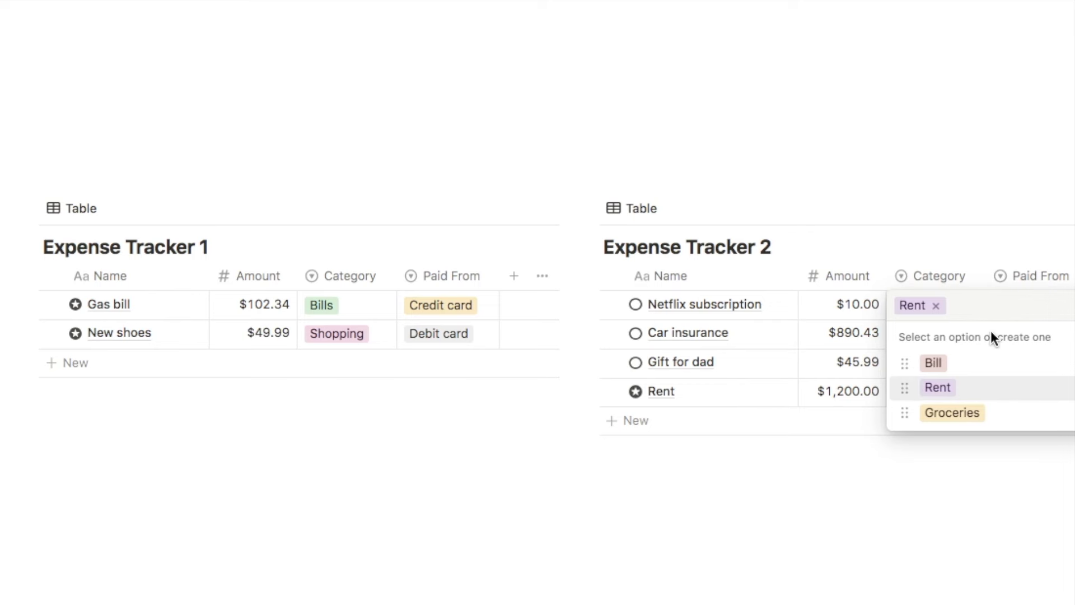
key(Up)
key(Up)
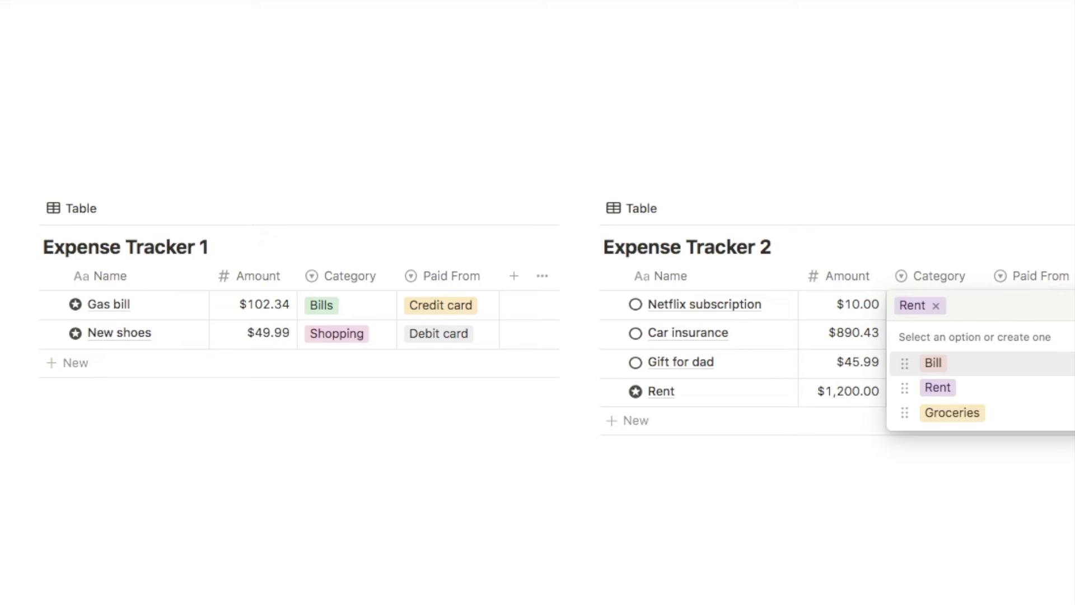
key(Escape)
drag(30, 334, 639, 412)
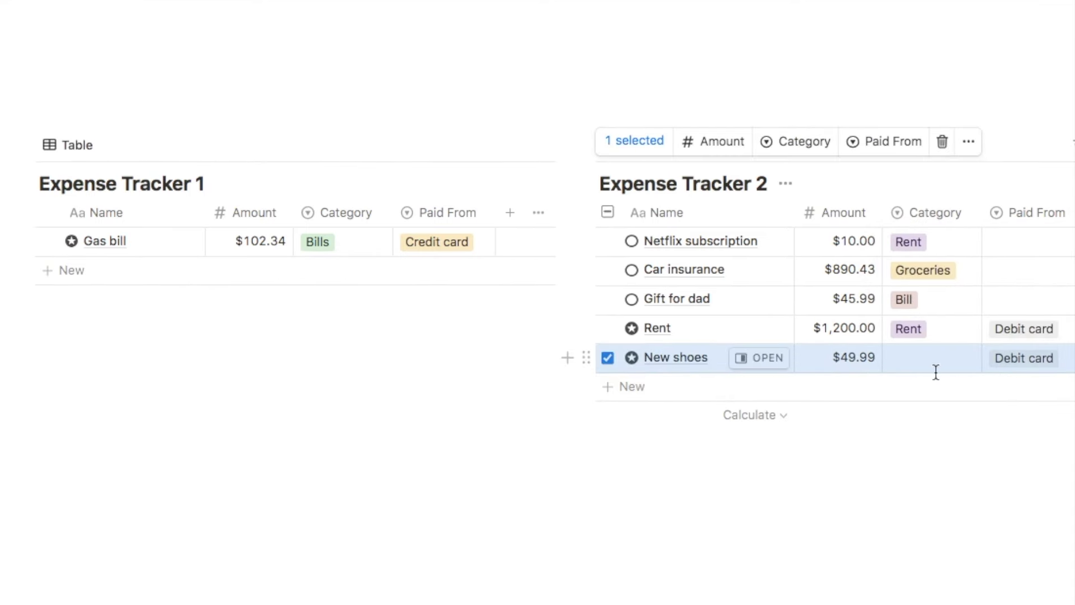
key(Escape)
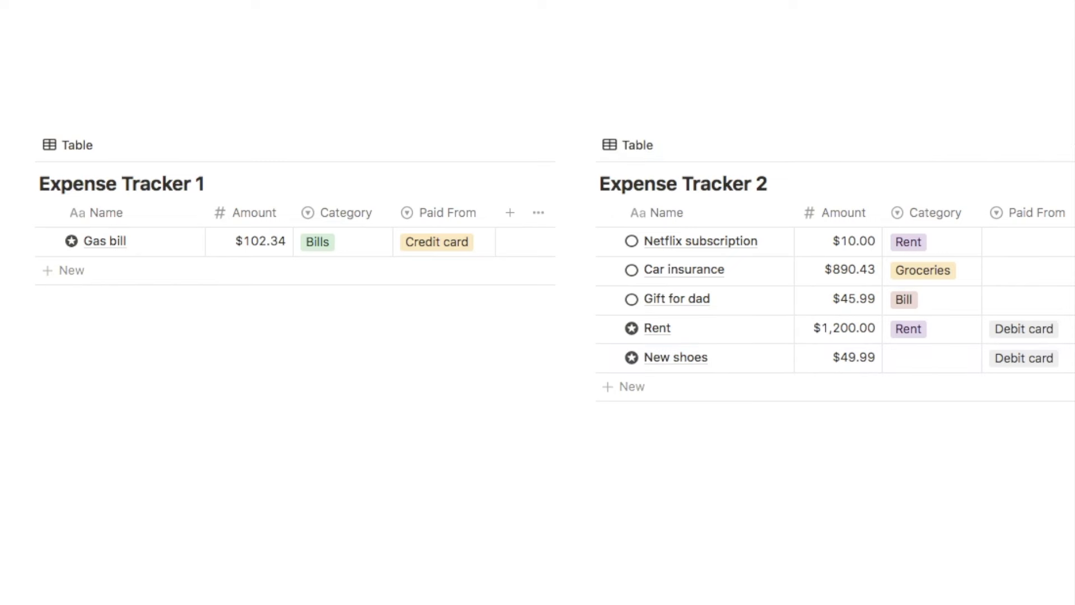
click(917, 358)
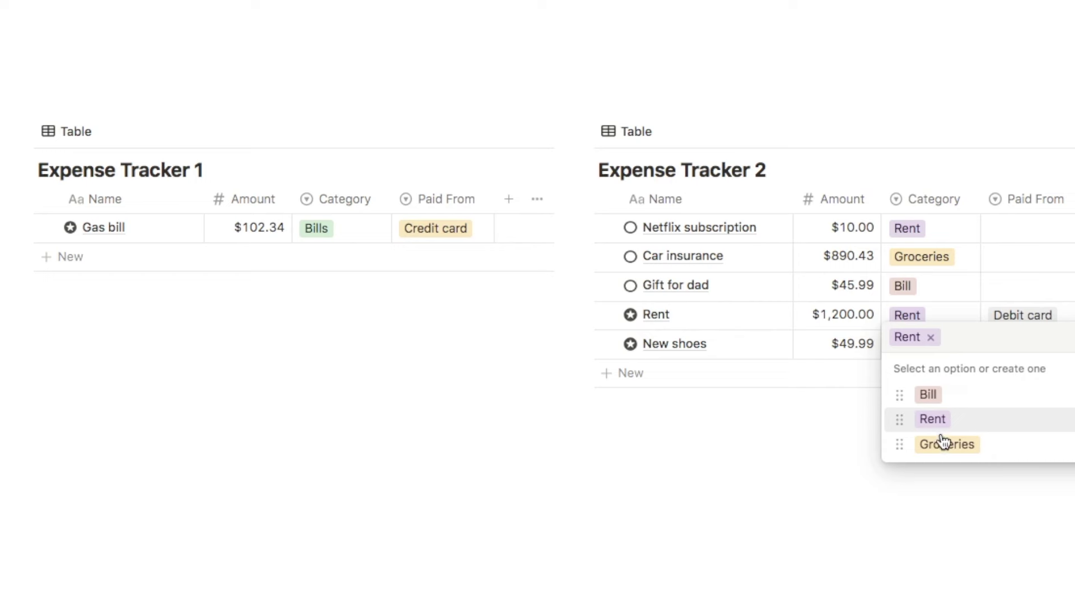
key(Up)
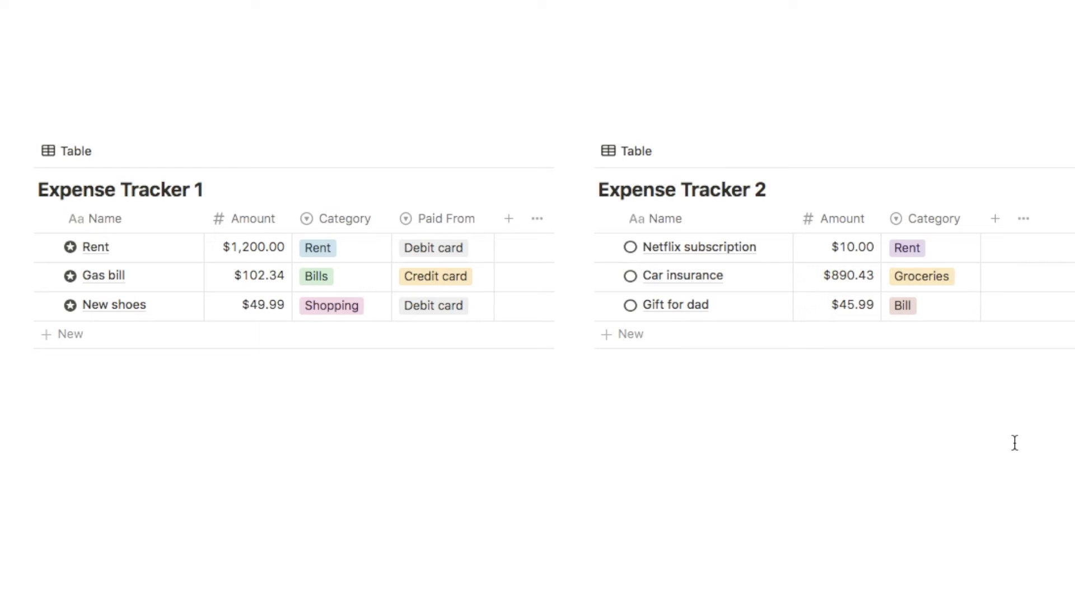
scroll(1015, 442, up, 1)
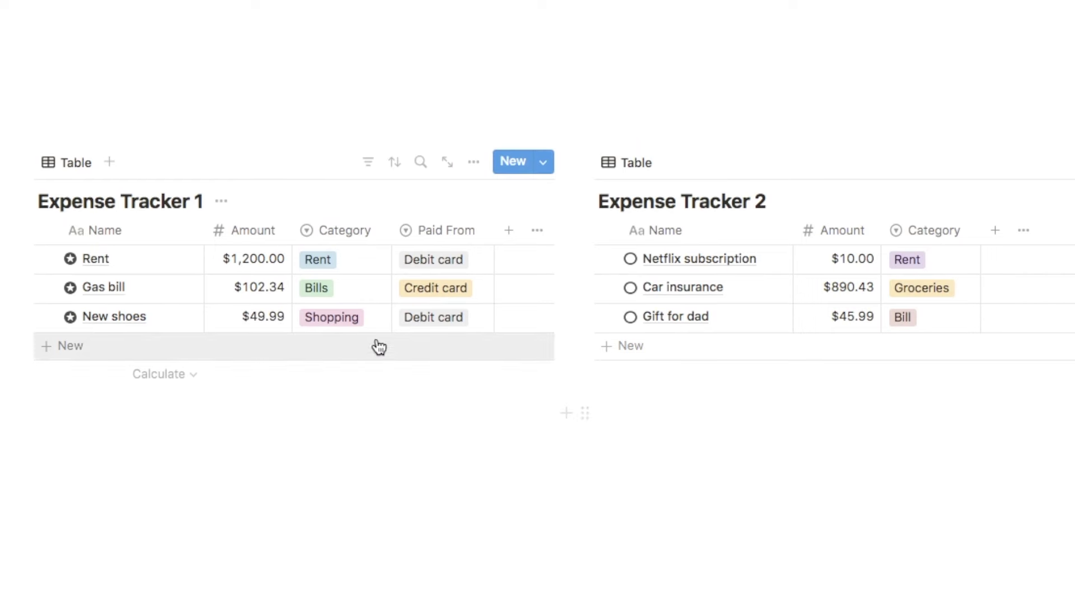
Step: Create a new Shopping category option and assign it to Gift for dad
click(328, 318)
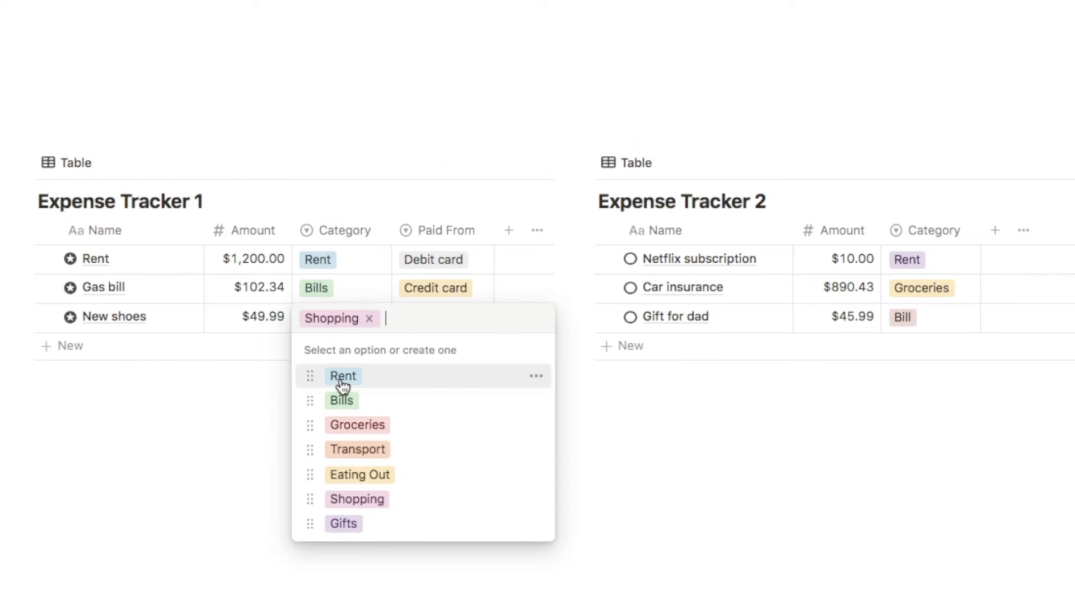
key(Escape)
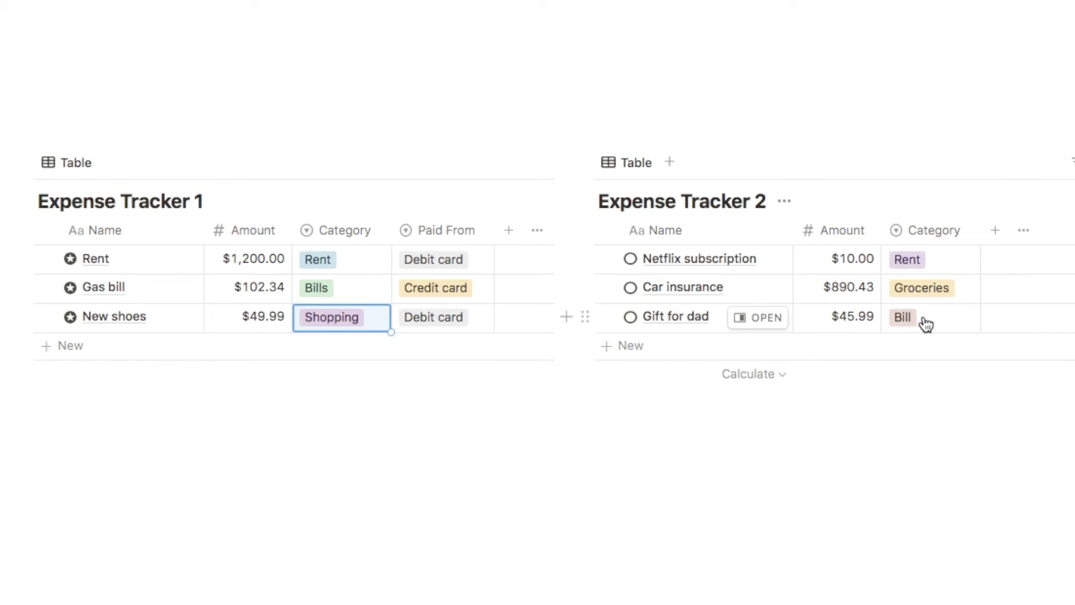
click(926, 324)
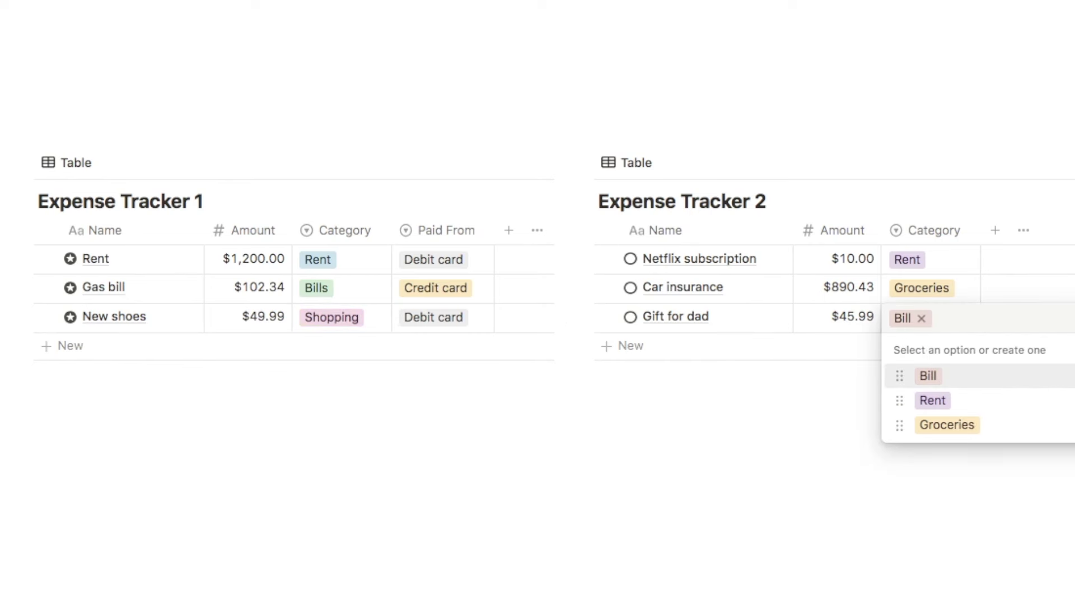
text(Shopping)
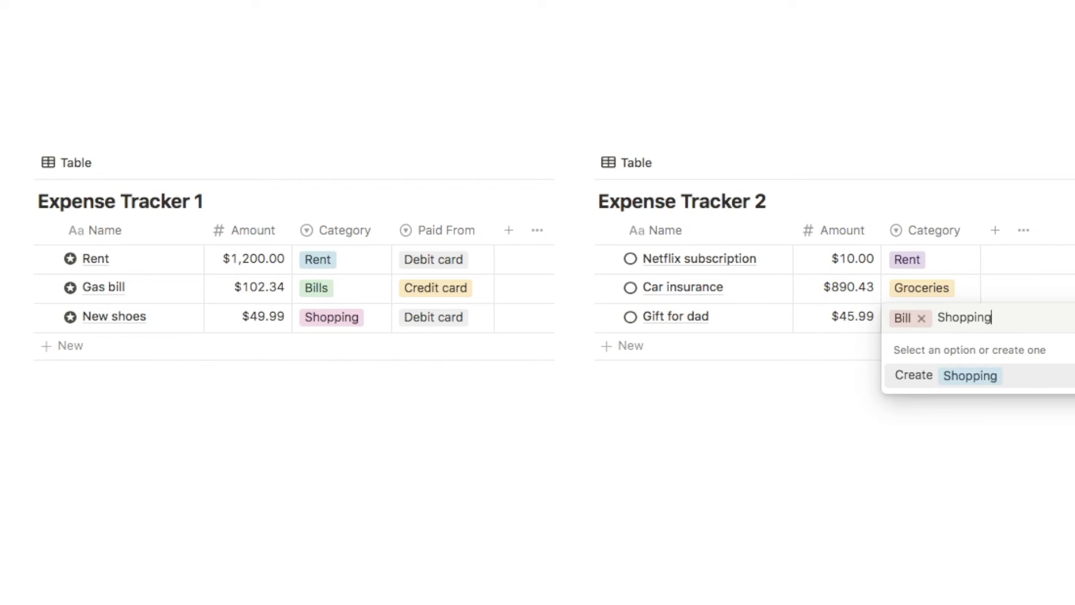
key(Return)
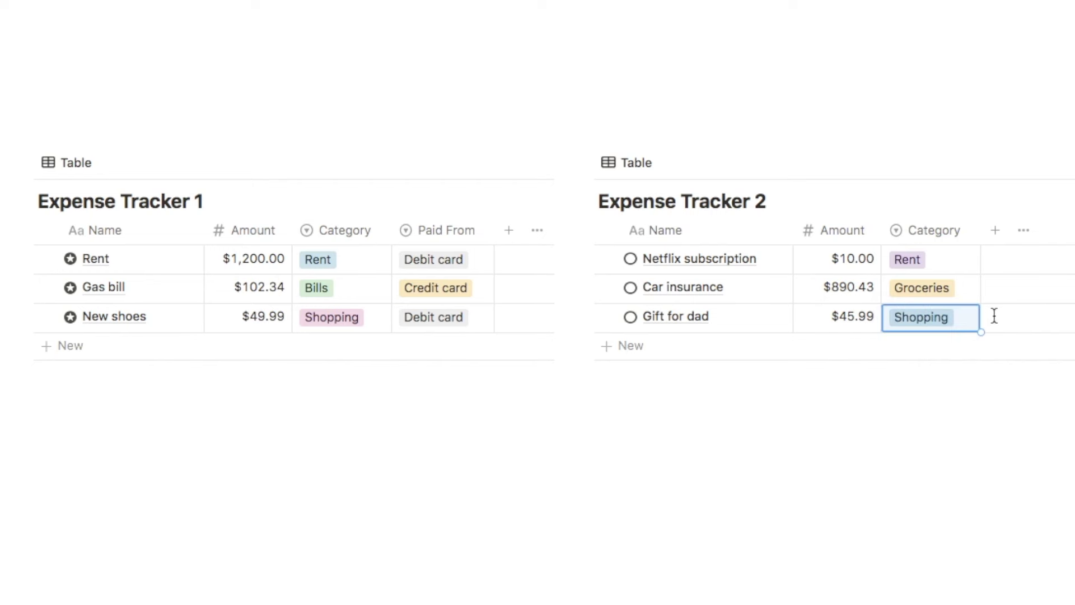
click(952, 331)
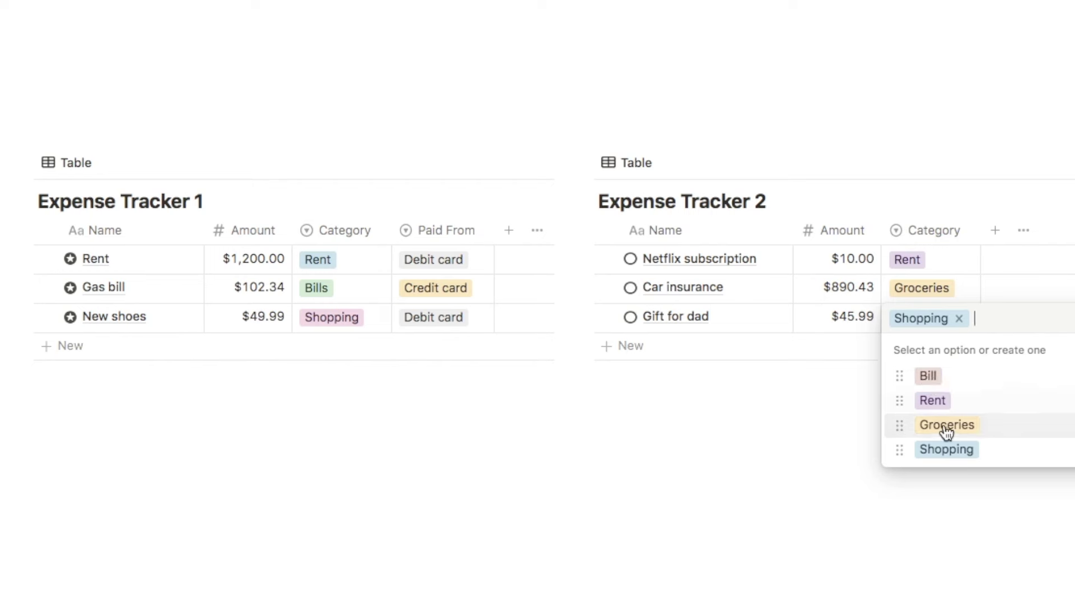
key(Escape)
Step: Undo dragging New shoes into Expense Tracker 2, then open New shoes' category options
drag(26, 317, 609, 335)
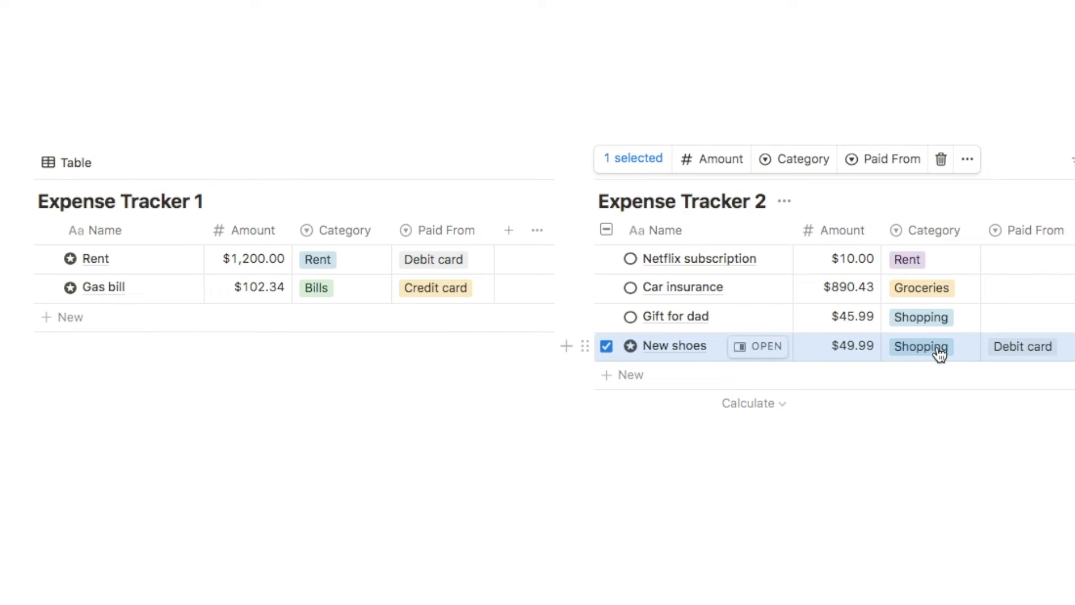
key(ctrl+z)
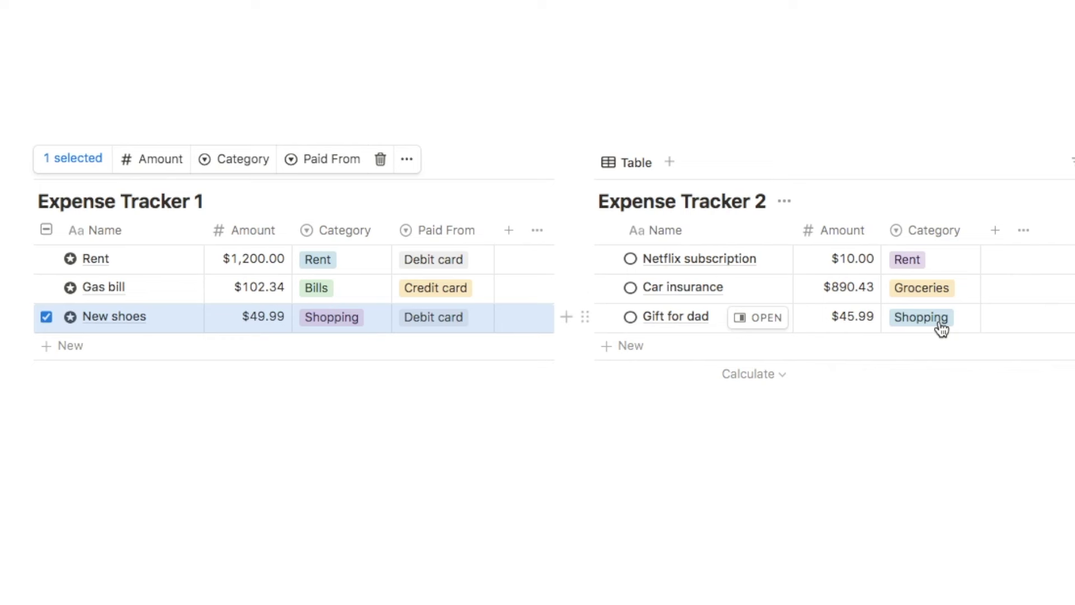
click(941, 330)
click(335, 320)
click(336, 320)
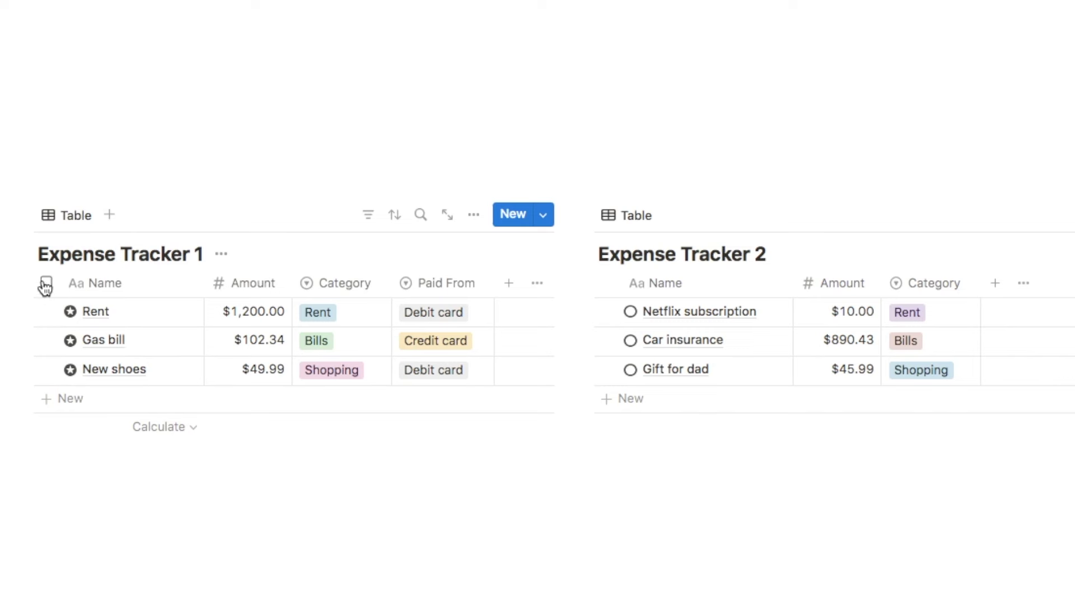
Step: Select all rows and drag Rent, Gas bill and New shoes into Expense Tracker 2
click(46, 283)
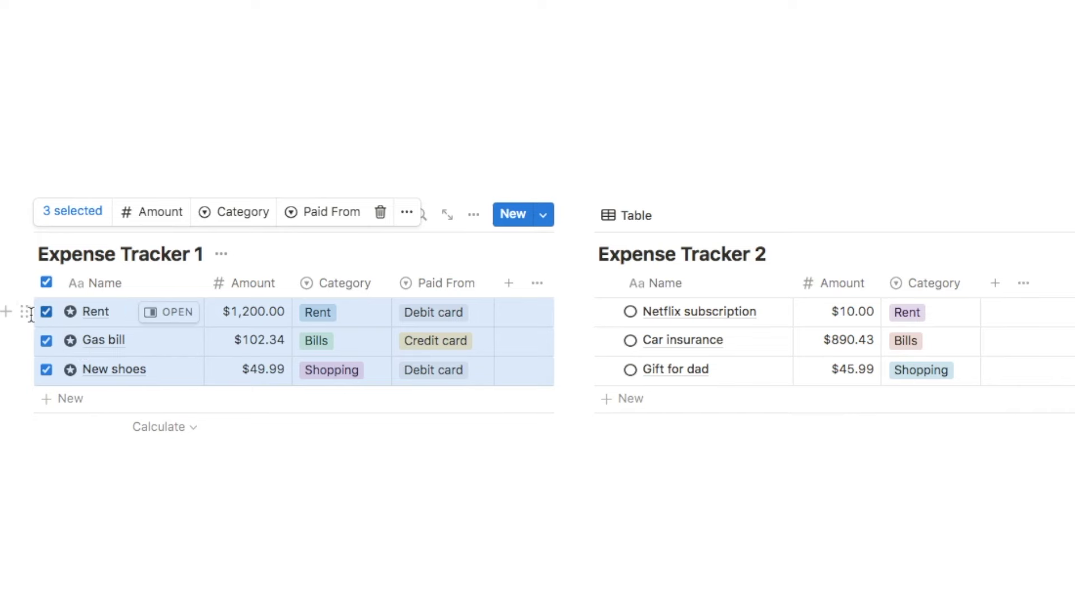
drag(24, 311, 635, 391)
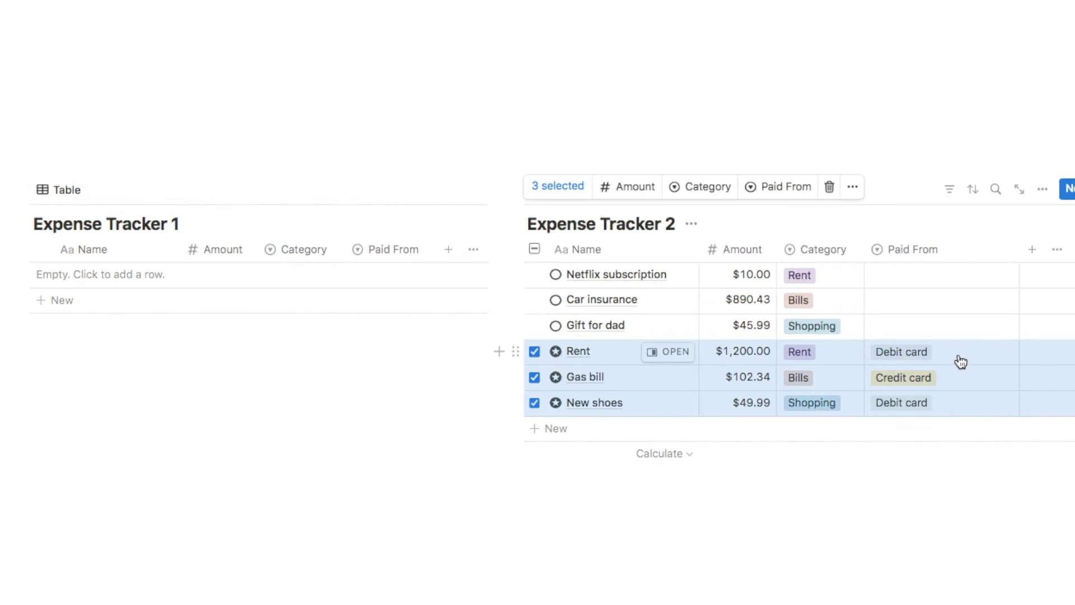
click(1074, 310)
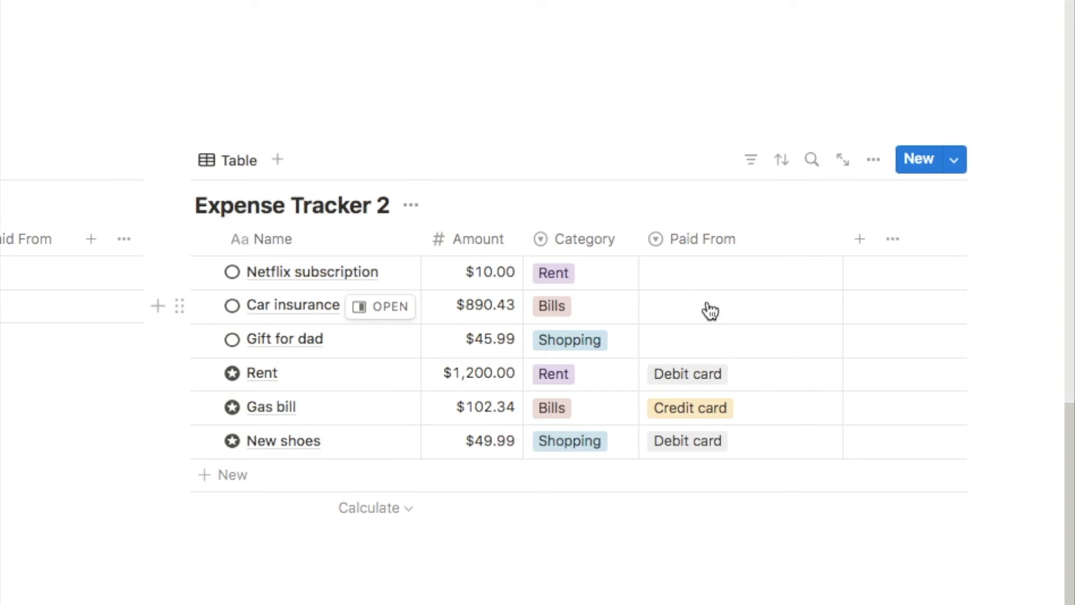
Step: Set Netflix subscription's Paid From to Credit card, then select all six rows
click(705, 280)
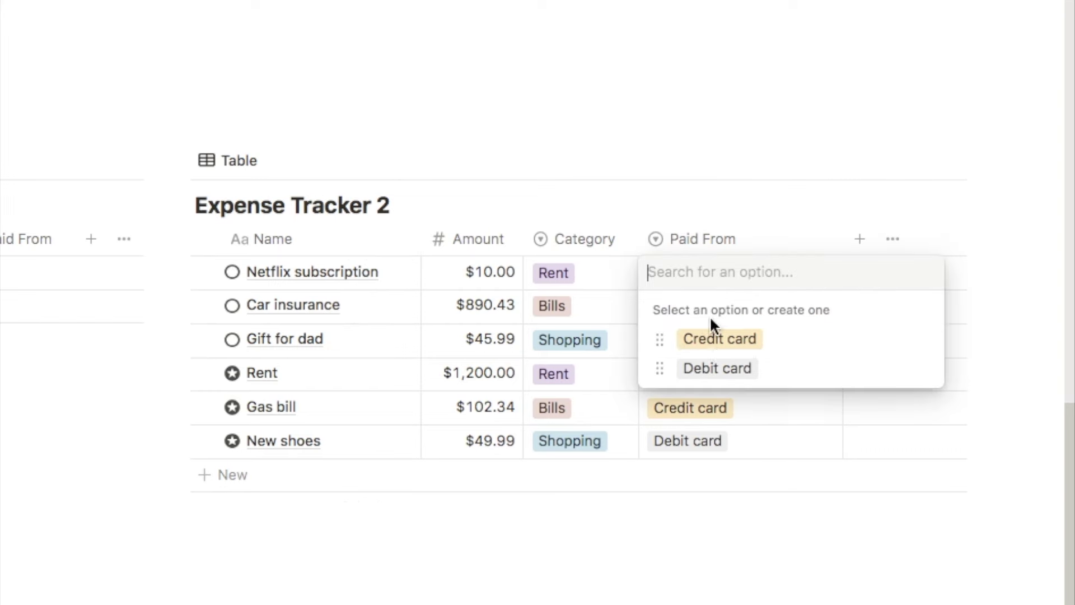
click(731, 341)
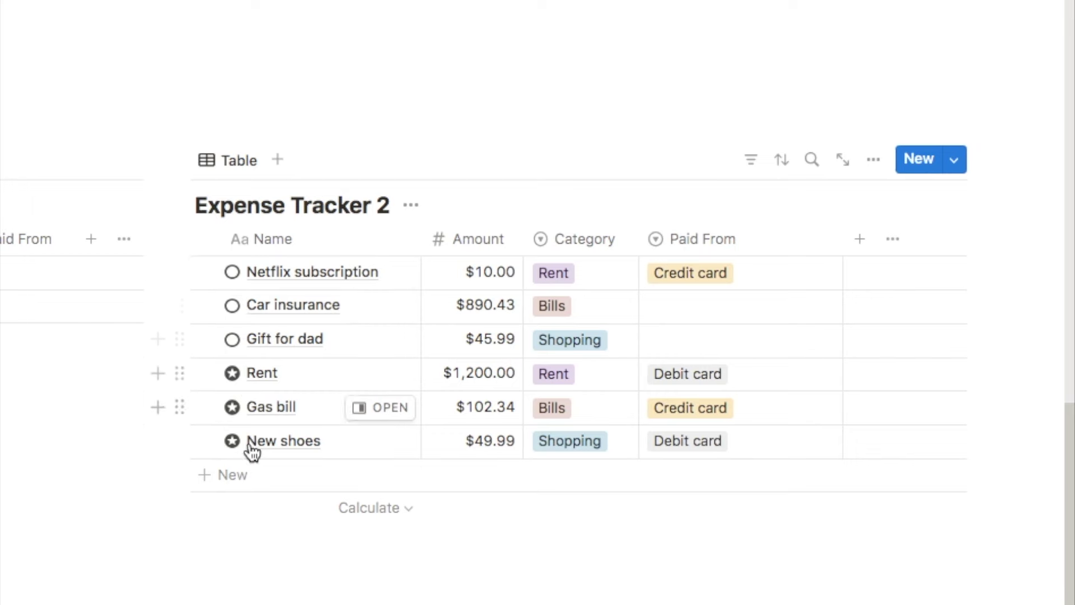
click(204, 238)
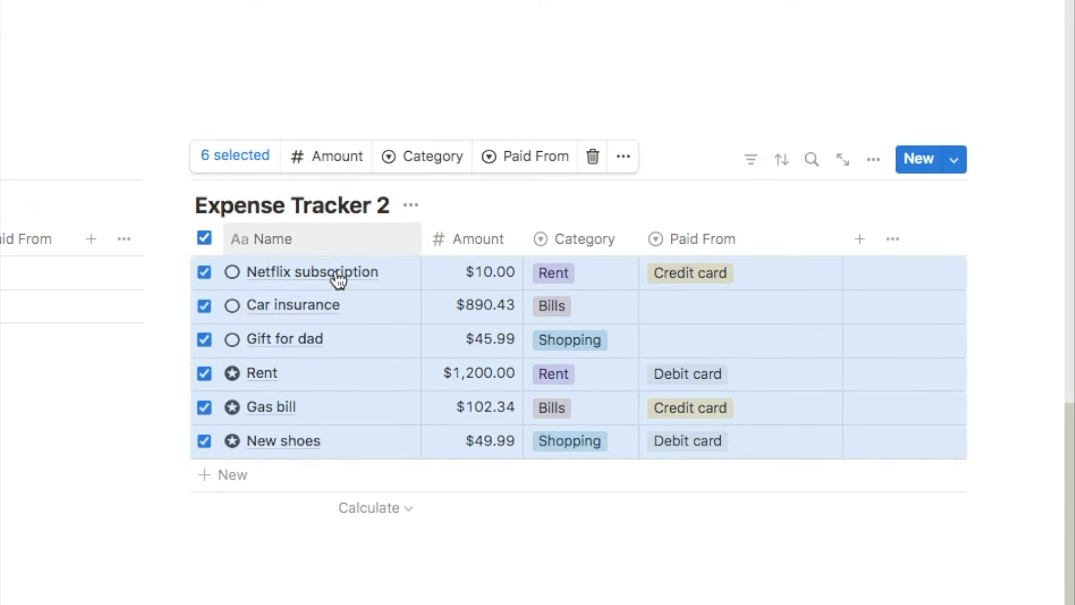
Step: Apply the plain circle icon to all six selected expense rows, then clear the selection
click(179, 273)
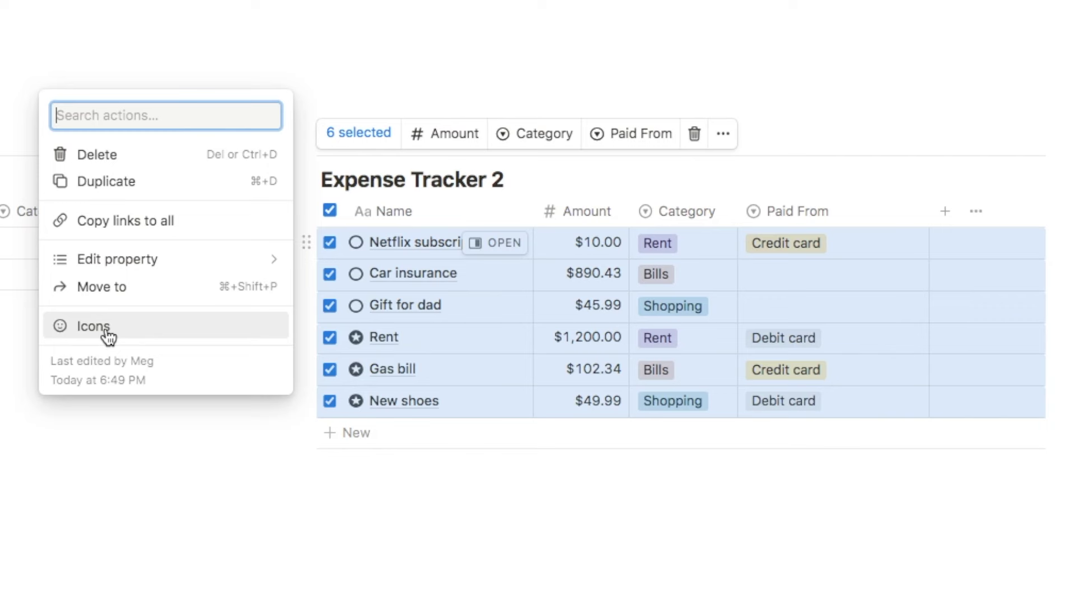
click(107, 330)
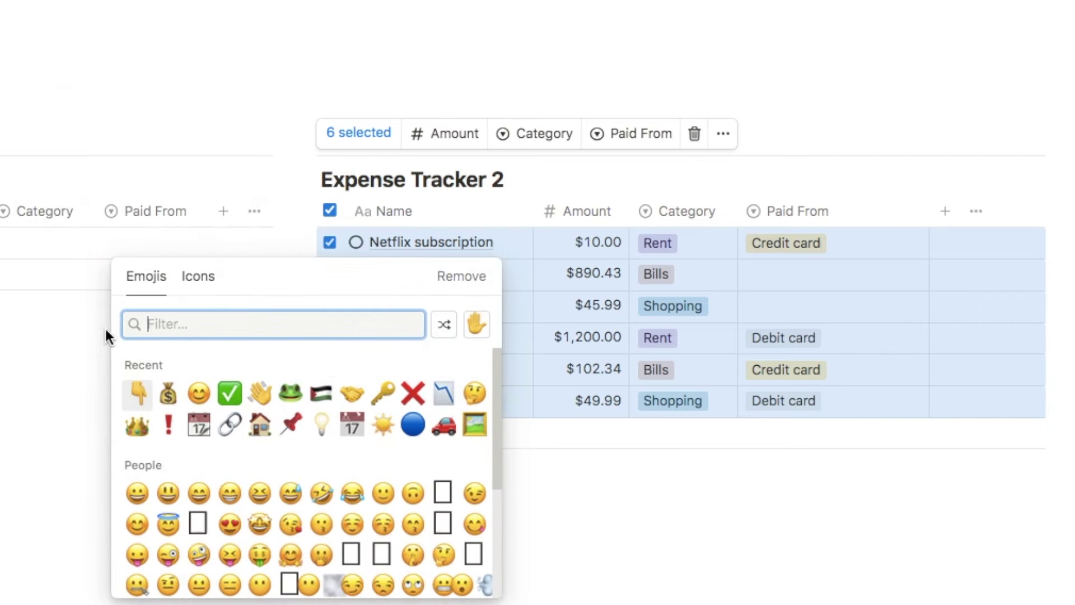
click(187, 277)
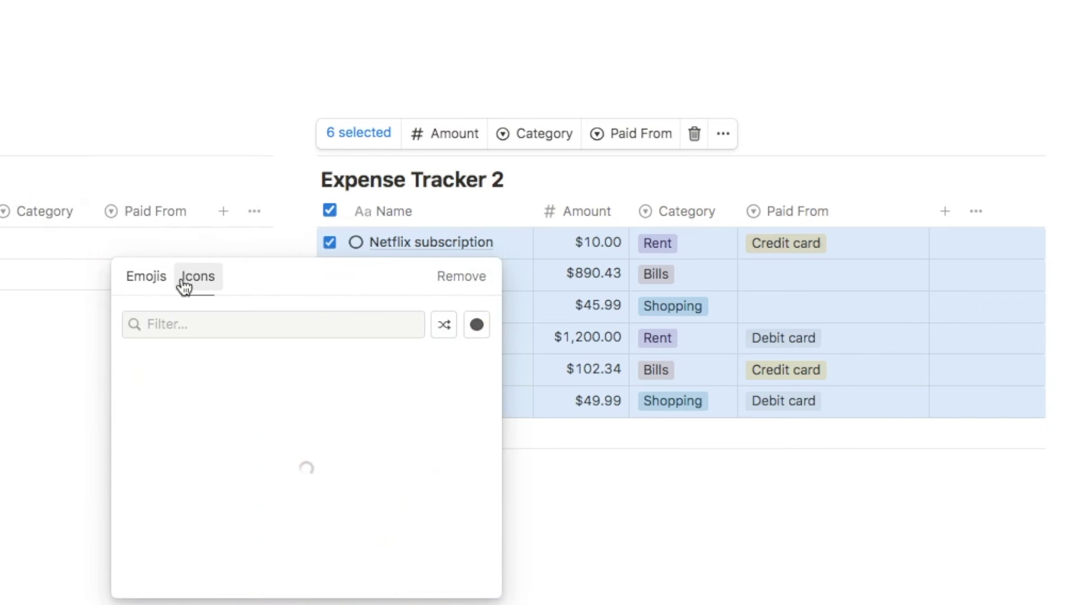
click(143, 397)
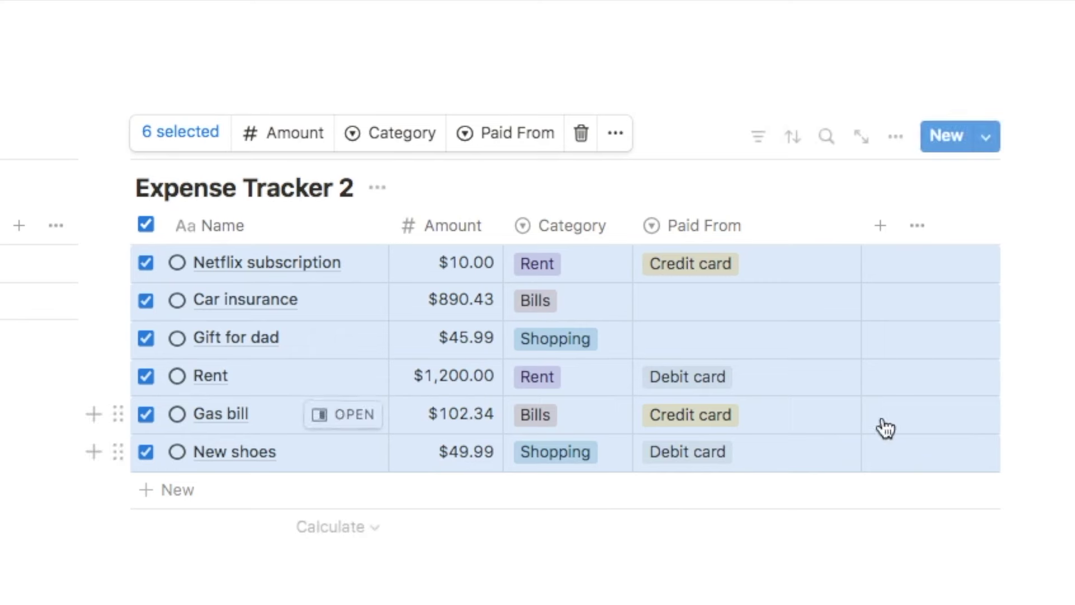
key(Escape)
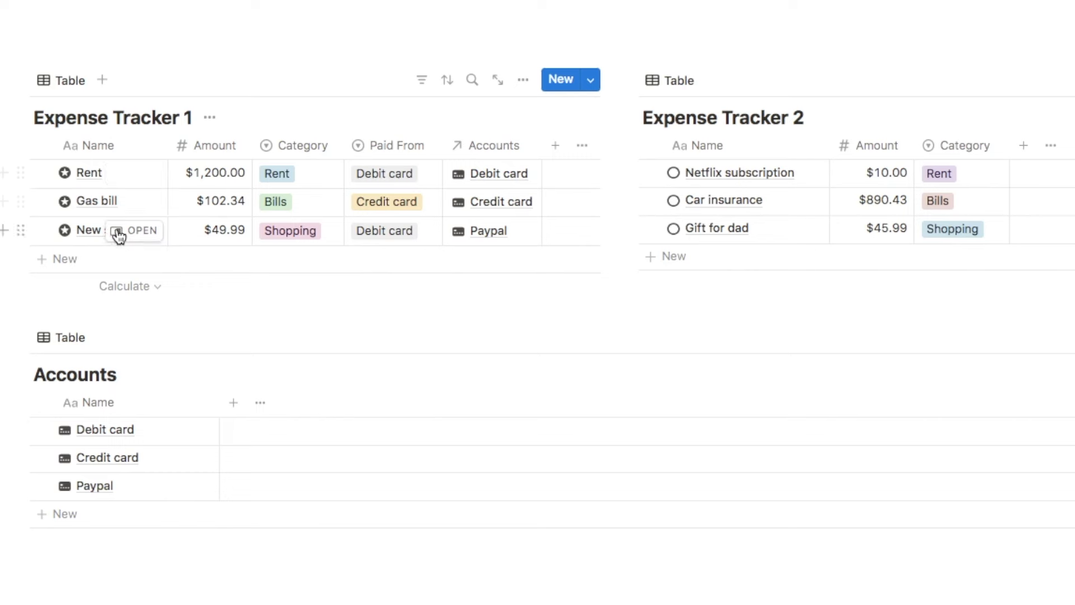
Step: Delete the Paid From property from Expense Tracker 1 for everyone
click(396, 149)
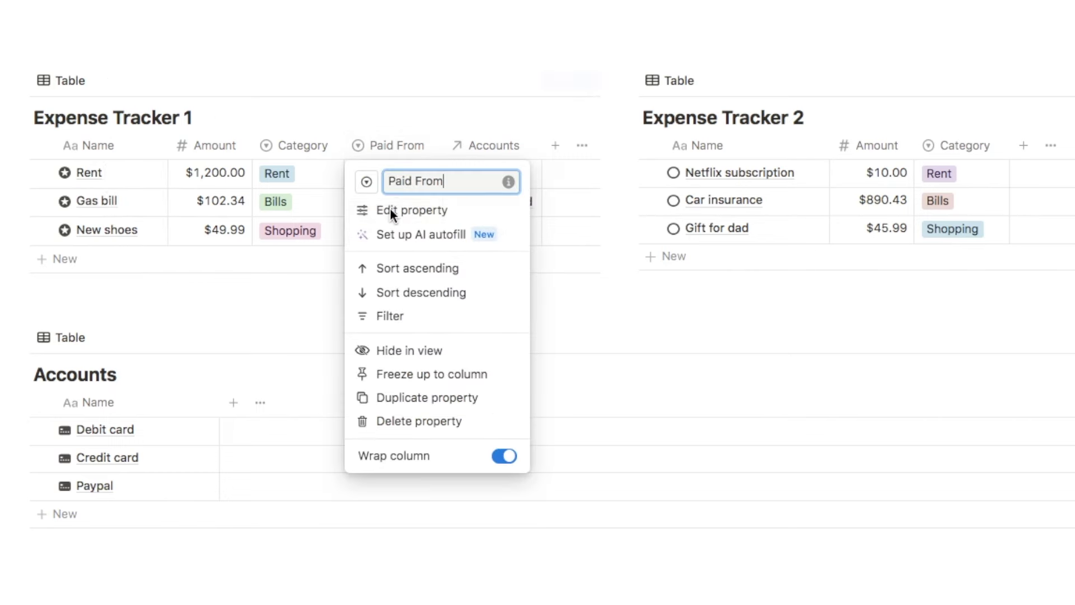
click(409, 424)
click(609, 307)
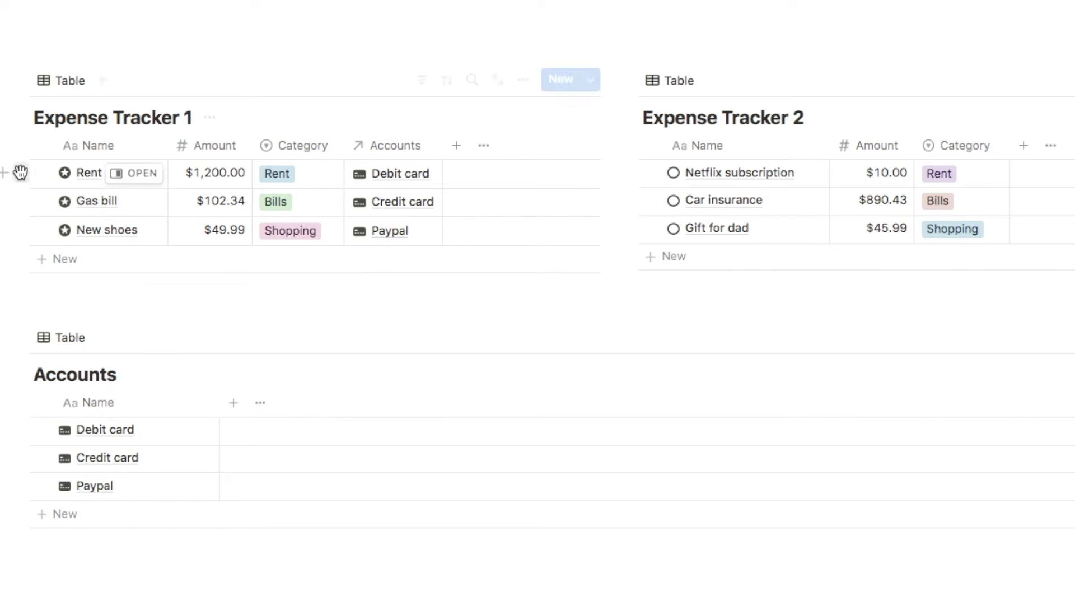
Step: Try moving Rent into Expense Tracker 2, then undo and deselect it
drag(55, 175, 672, 255)
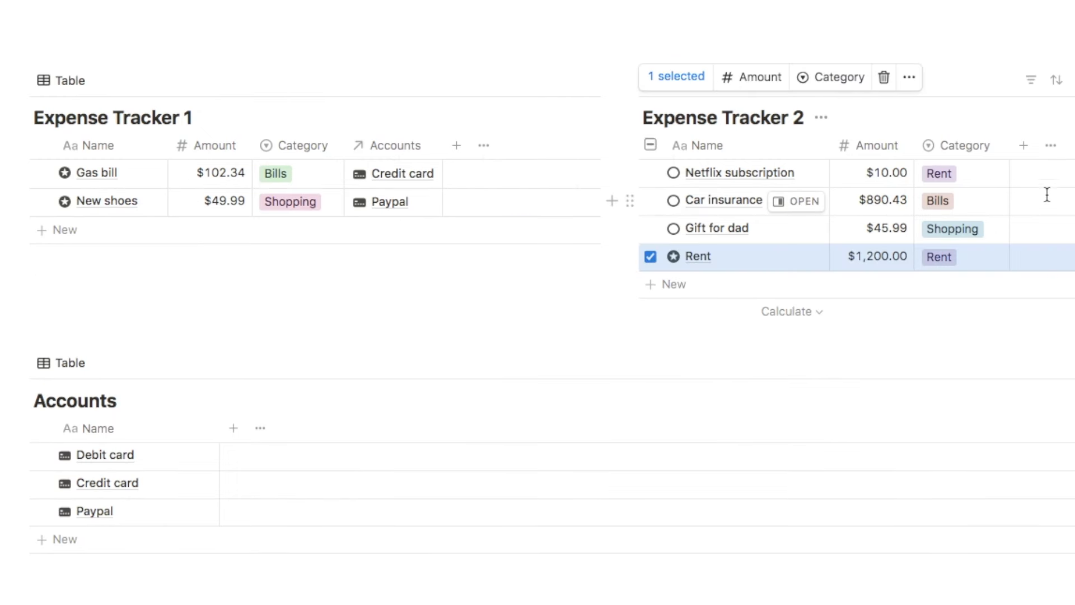
key(ctrl+z)
key(Escape)
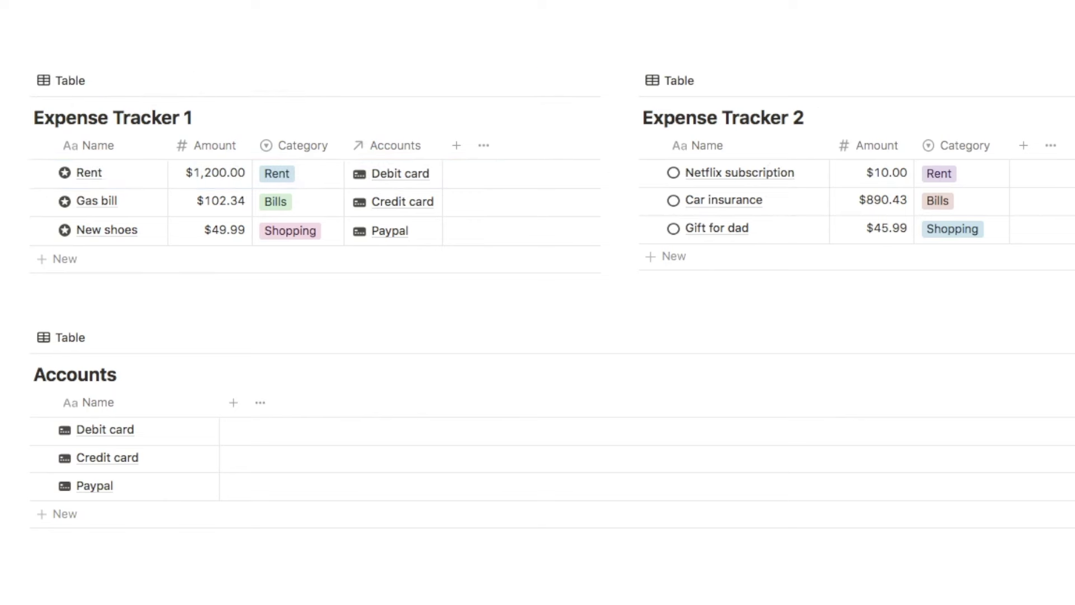
Step: Add a Relation property to Expense Tracker 2 linked to the Accounts database
click(1023, 145)
text(rela)
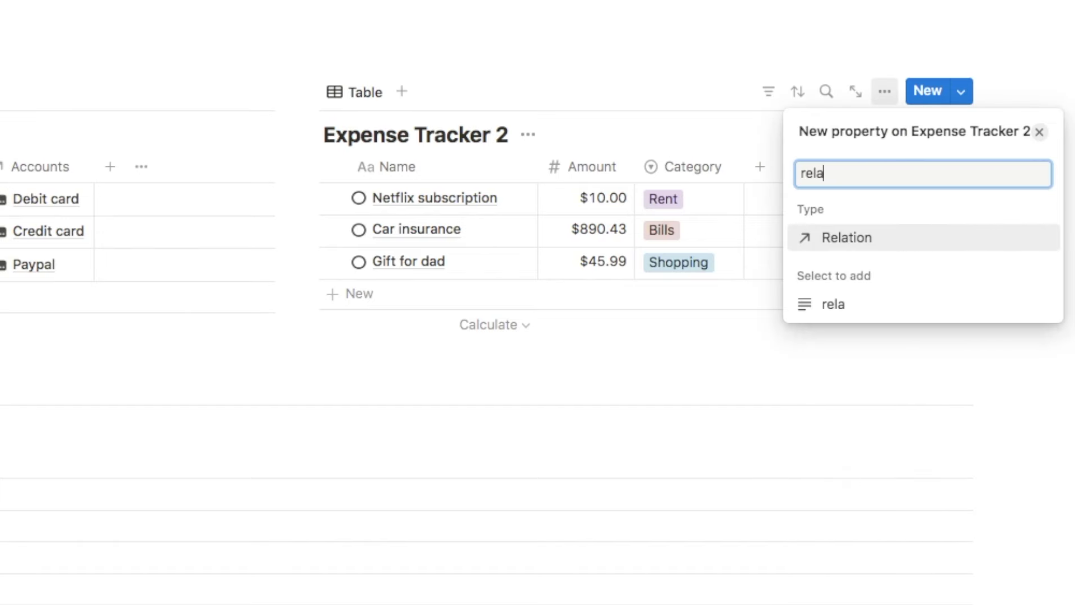
click(869, 244)
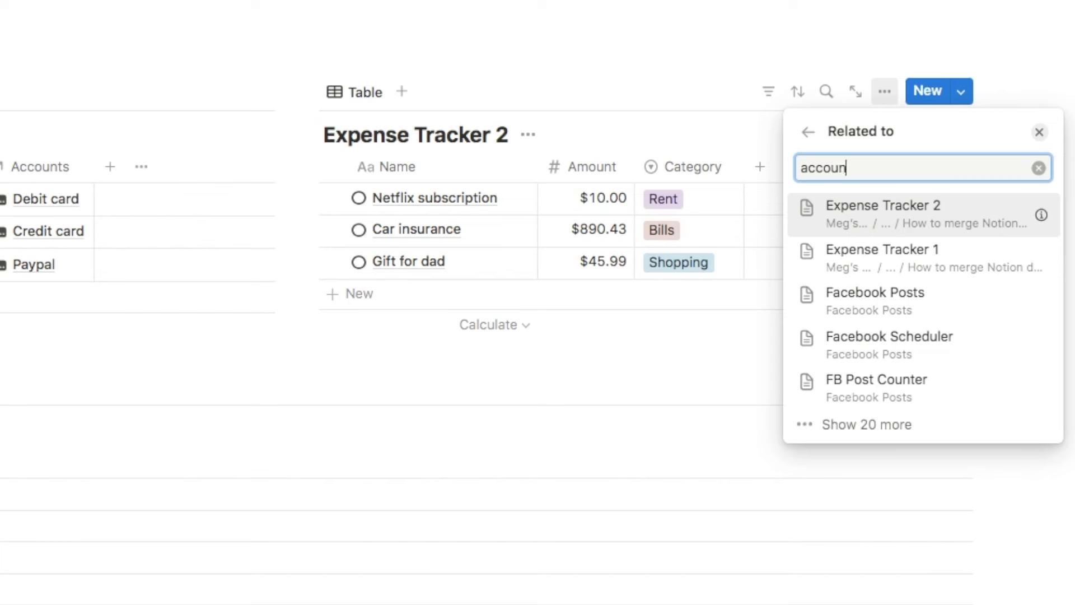
click(876, 209)
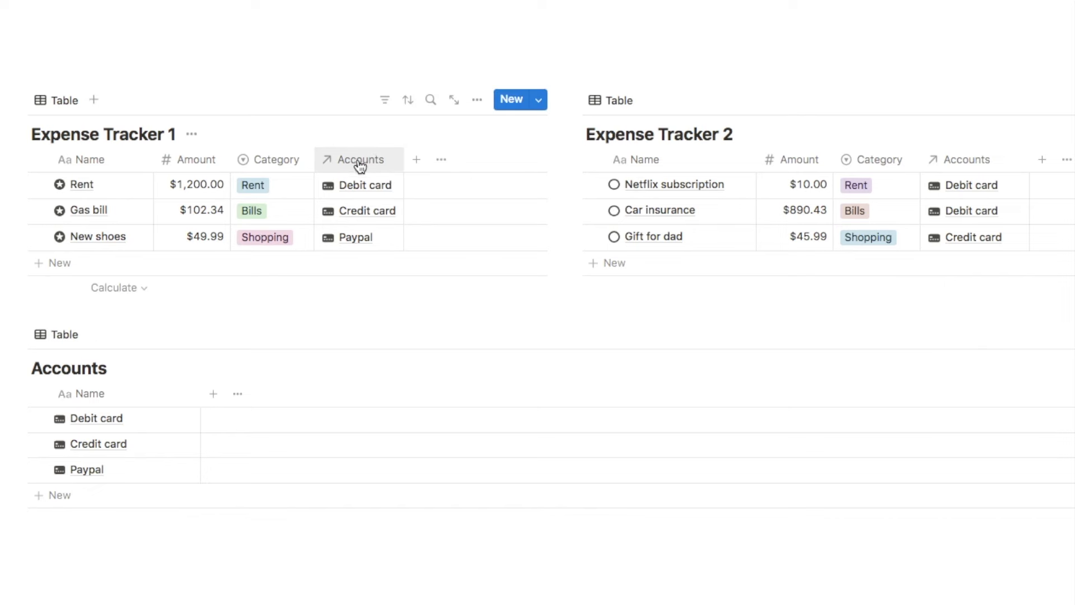
Step: Try moving Rent into Expense Tracker 2, then undo the move
drag(25, 185, 592, 262)
key(Escape)
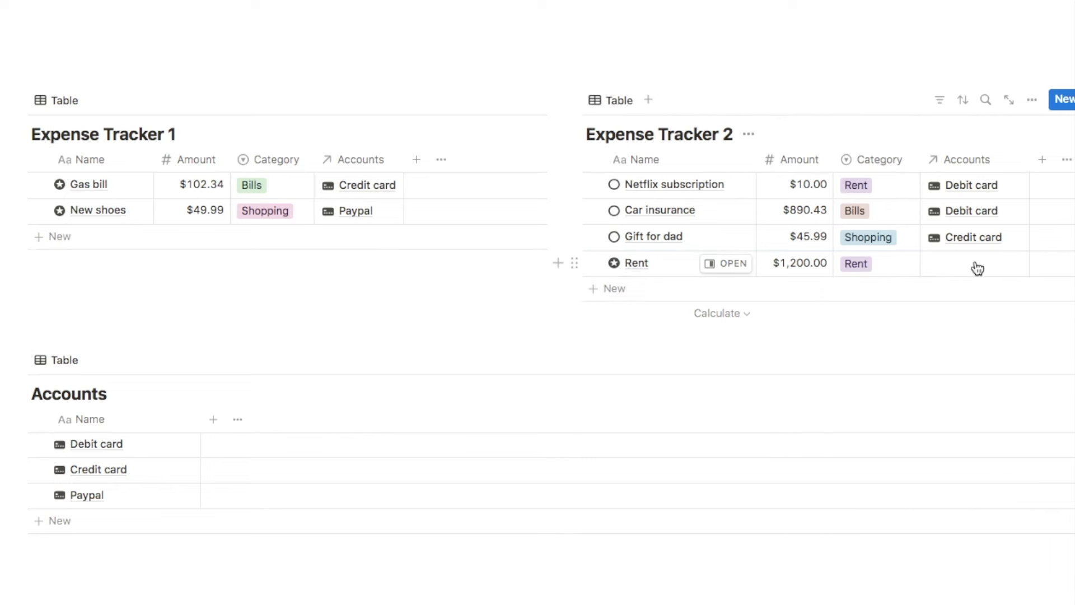
key(ctrl+z)
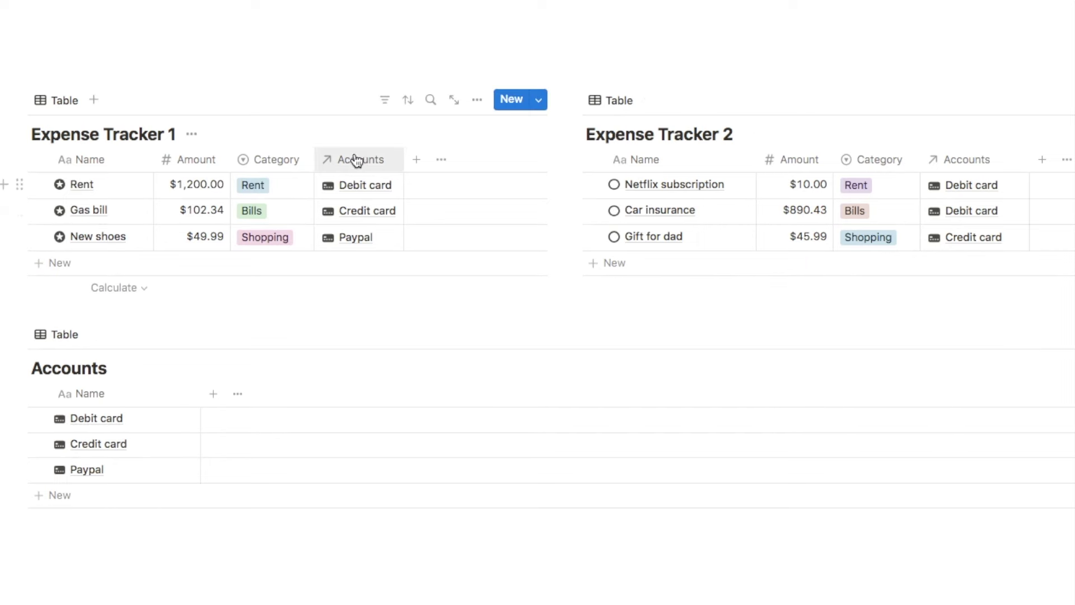
Step: Delete Expense Tracker 2's Accounts relation property
click(955, 163)
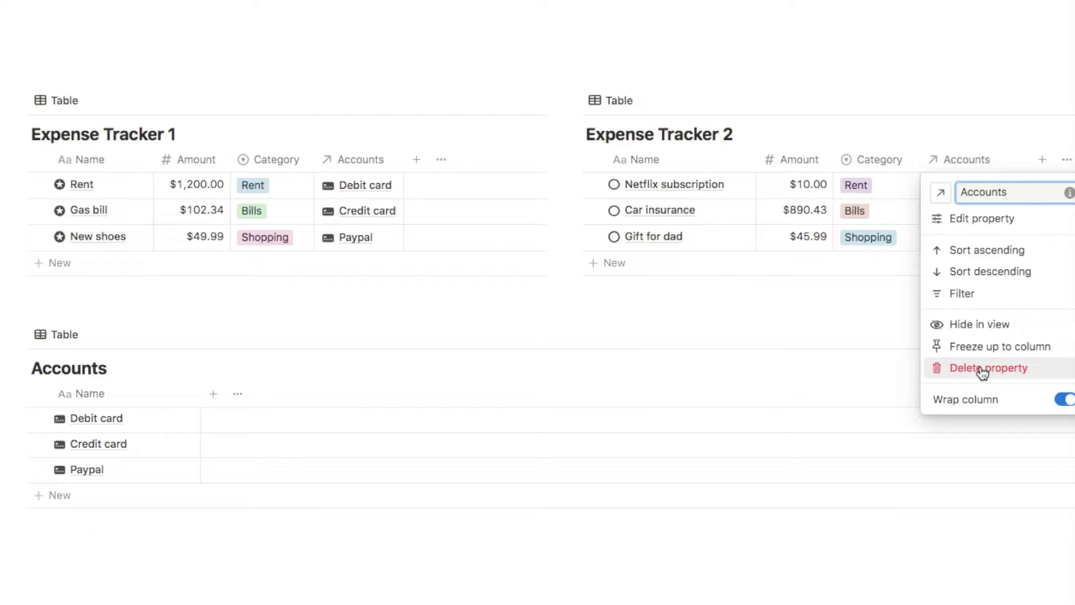
click(981, 437)
key(Return)
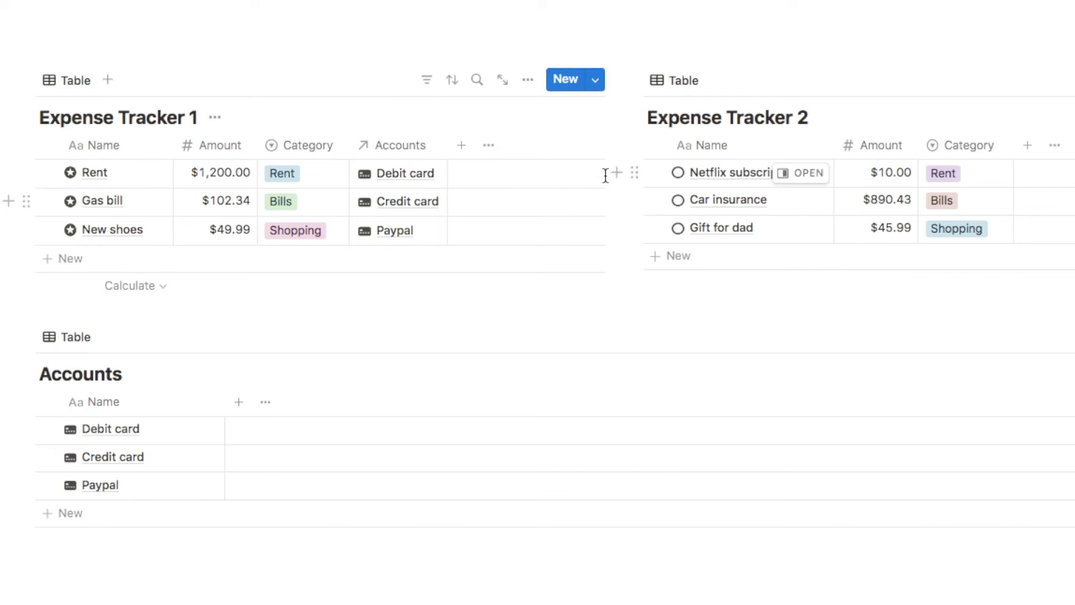
Step: Select all three Expense Tracker 2 rows and drag them into Expense Tracker 1
click(655, 145)
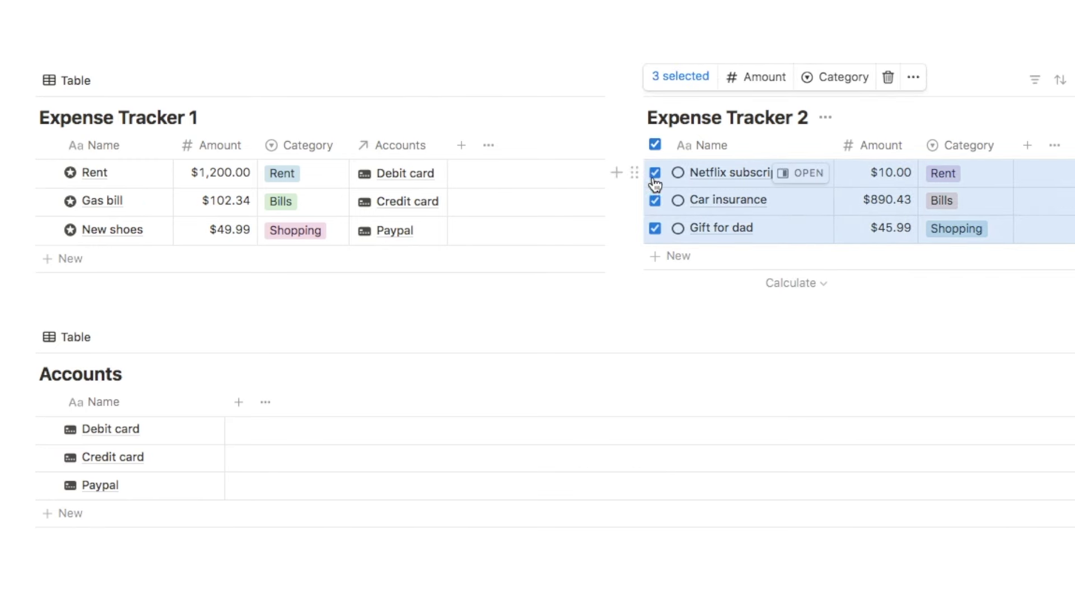
drag(639, 172, 107, 246)
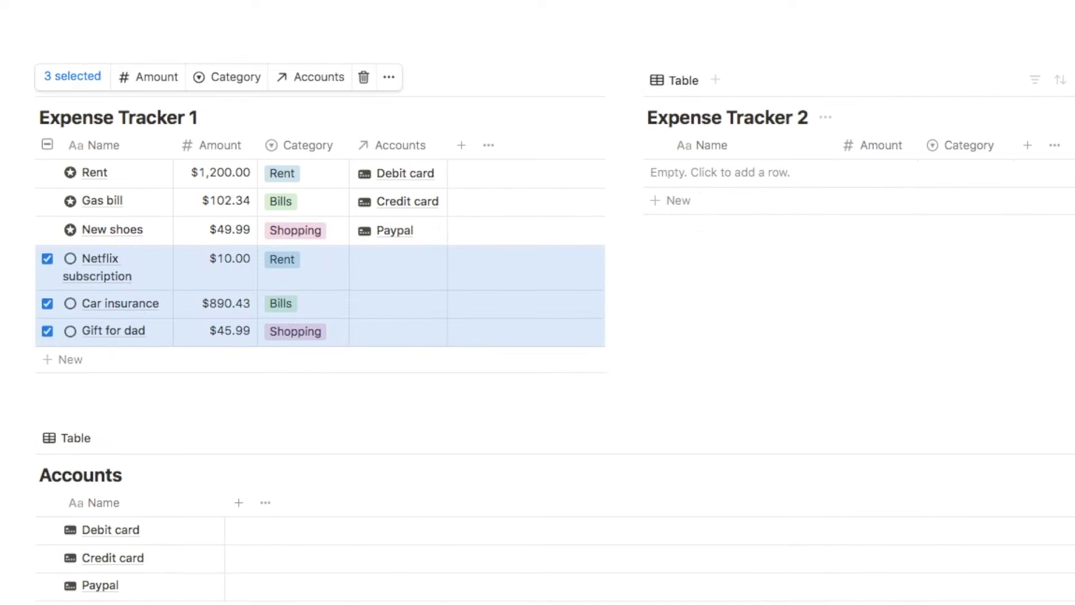
key(Escape)
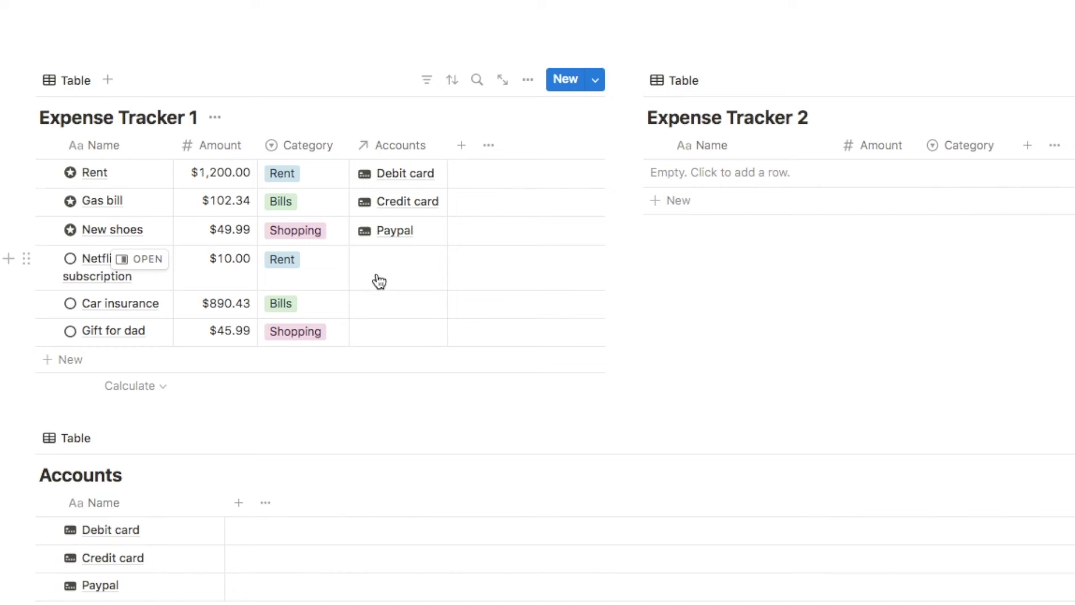
Step: Browse the account list for Netflix subscription's empty Accounts cell without linking anything
click(410, 281)
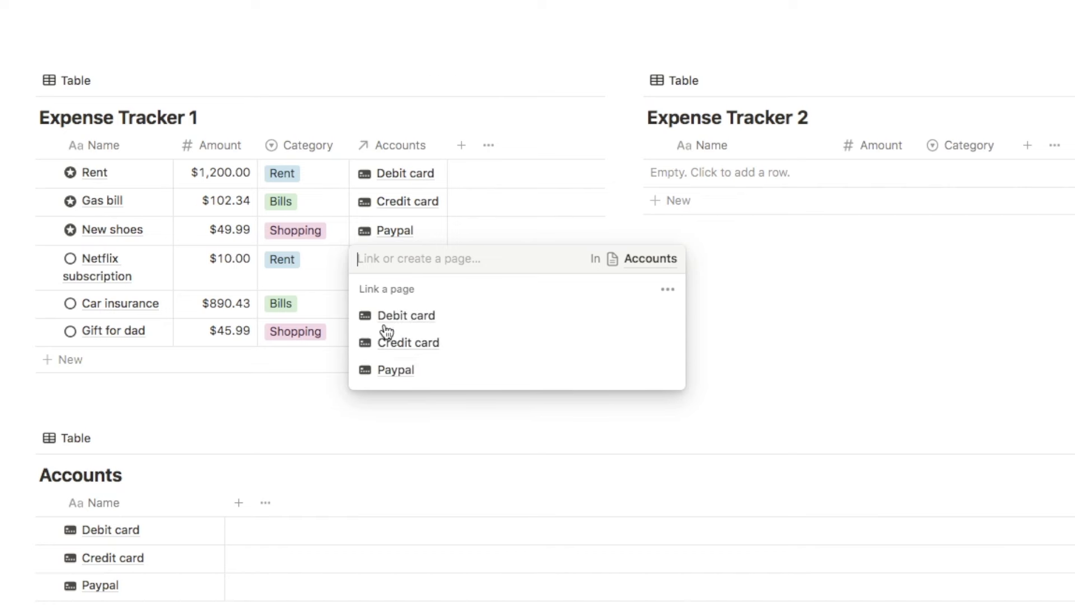
key(Down)
key(Escape)
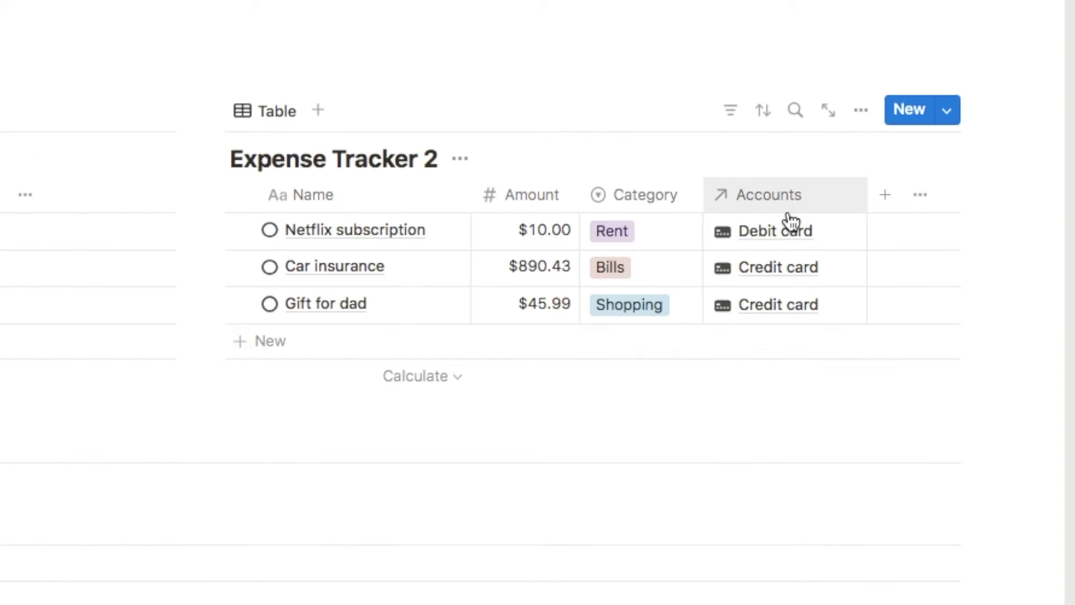
Step: Change Expense Tracker 2's Accounts property type to Text, keeping the Debit card and Credit card names
click(757, 198)
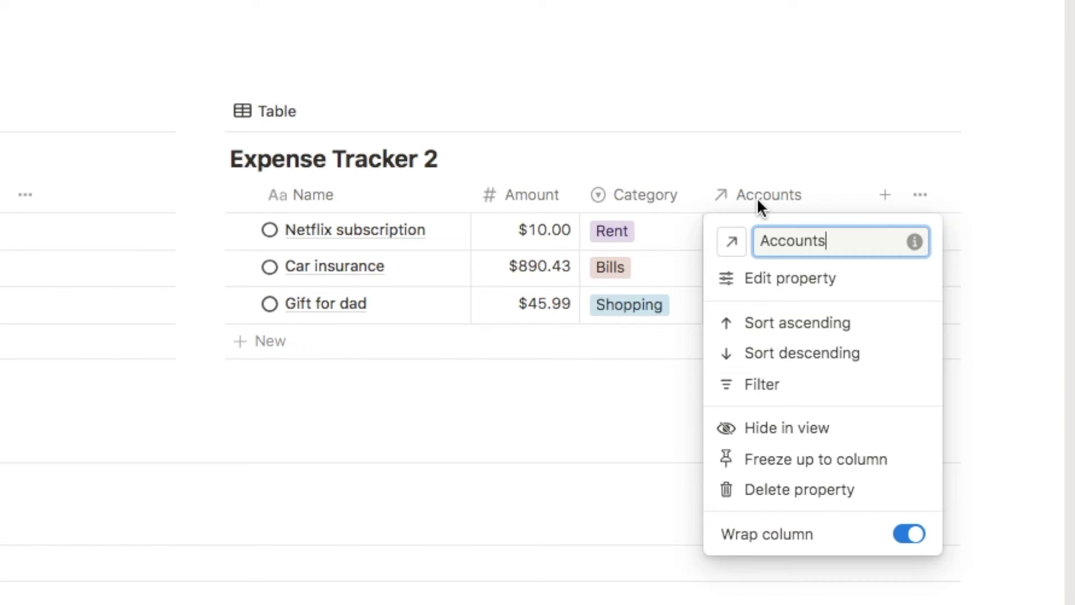
click(778, 280)
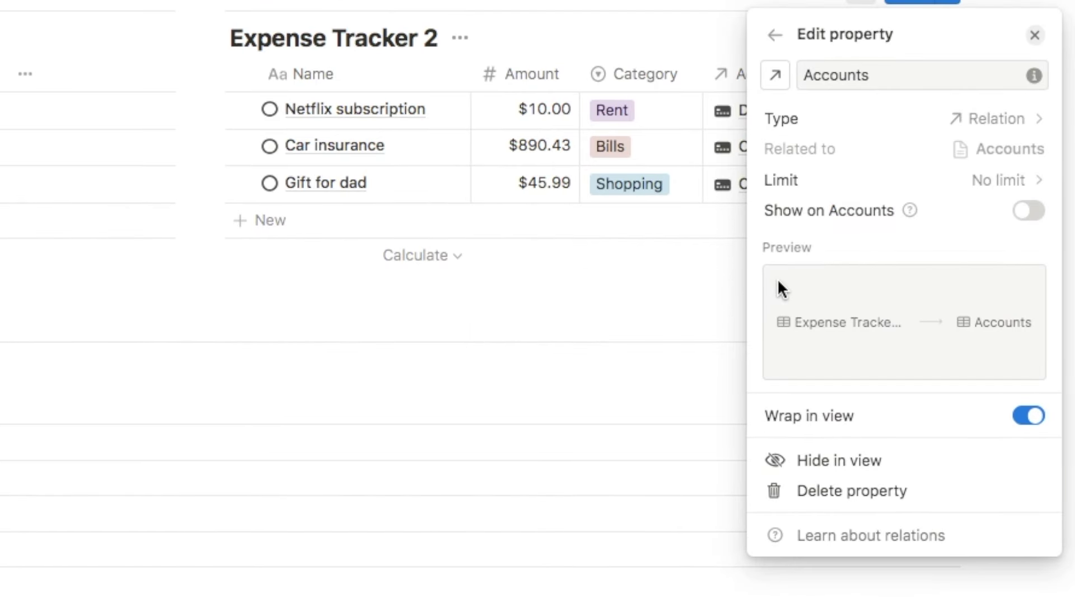
click(808, 120)
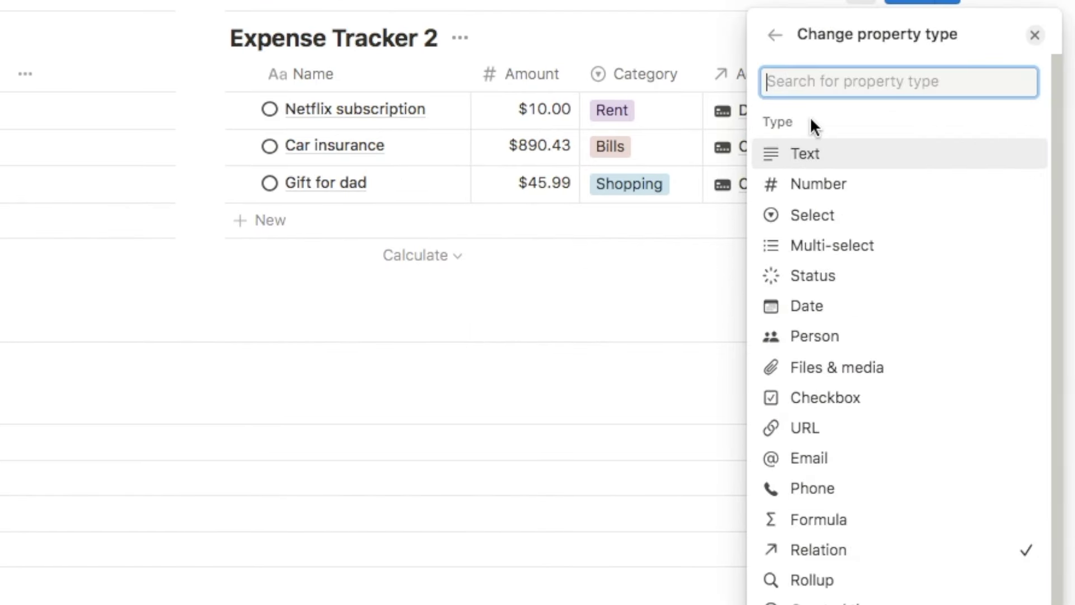
click(807, 155)
key(Escape)
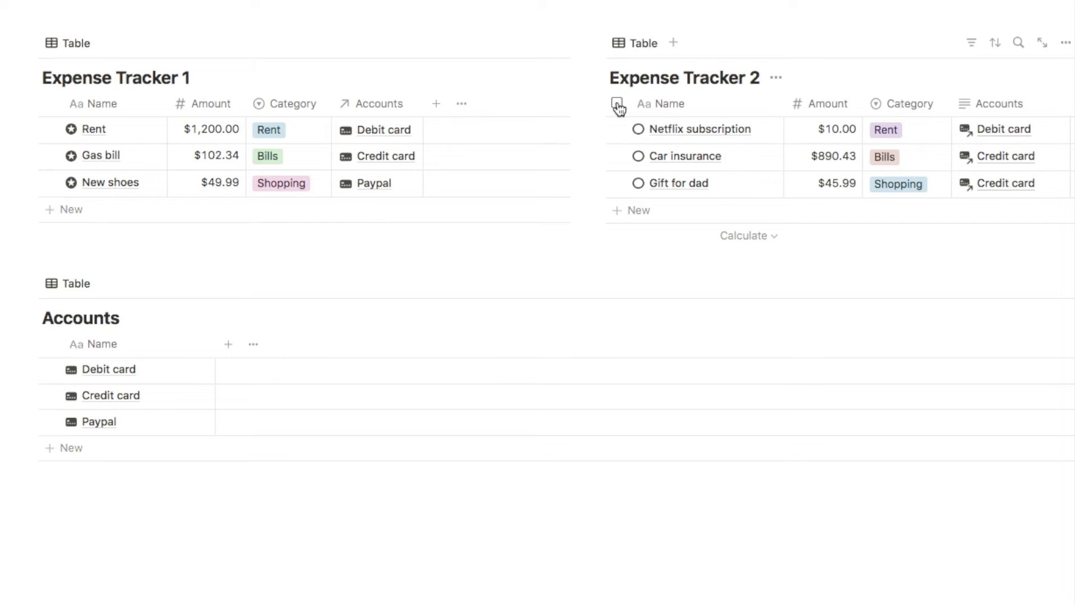
Step: Drag Netflix subscription, Car insurance and Gift for dad into Expense Tracker 1 with their Accounts 1 text
click(617, 105)
drag(598, 129, 79, 199)
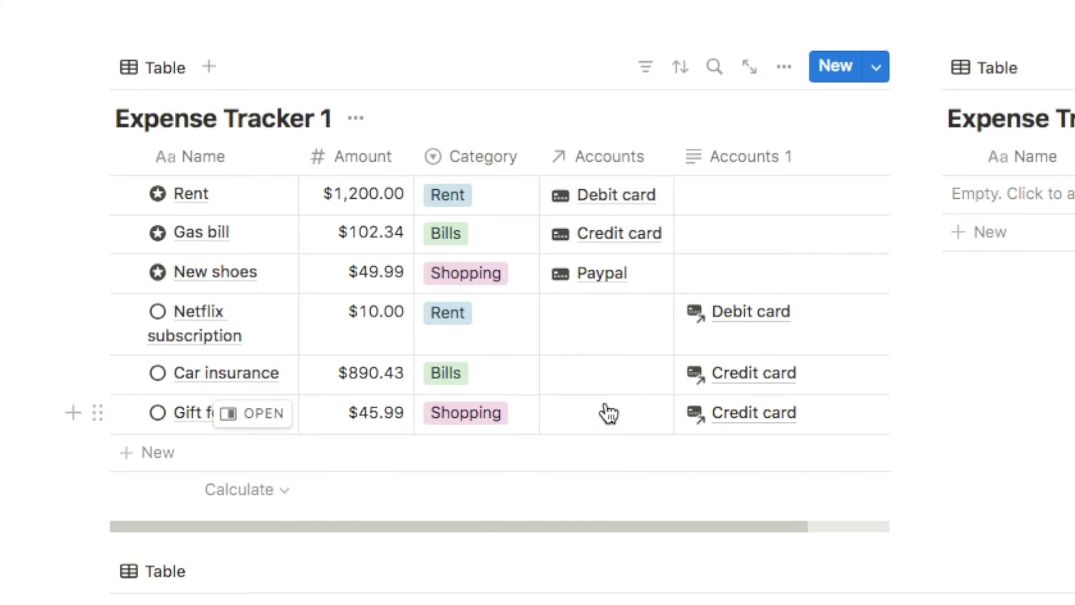
mouse_move(635, 500)
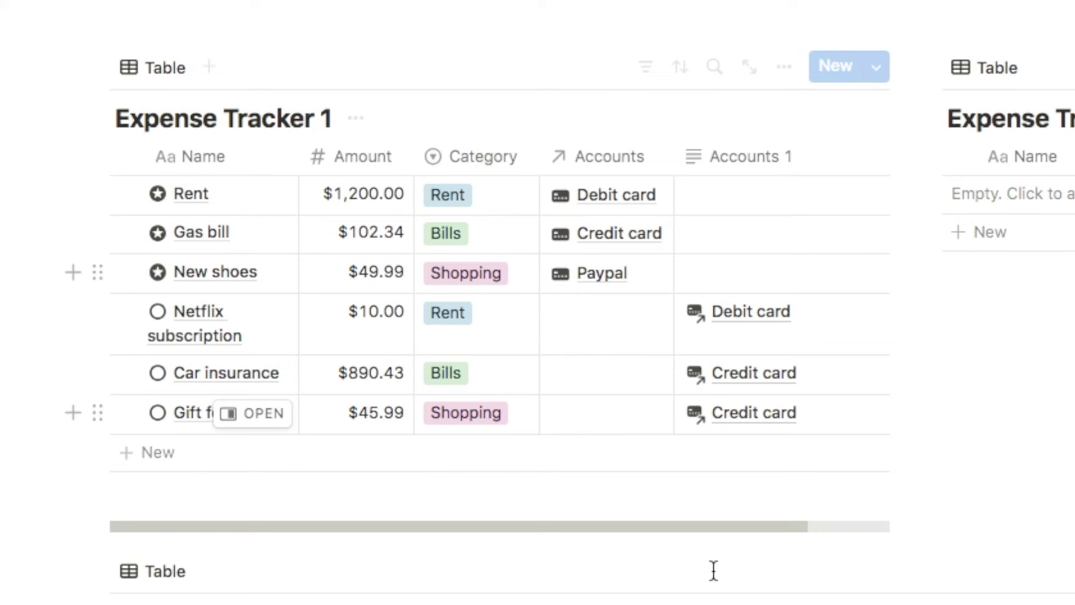
Step: Link the Netflix subscription expense to Debit card in the Accounts relation column
click(594, 341)
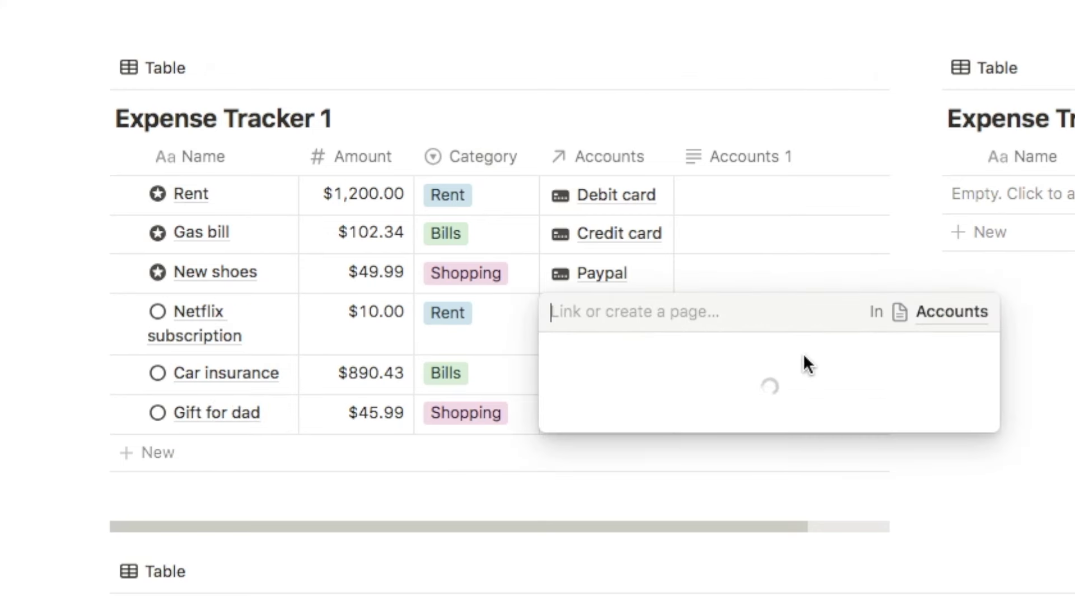
click(619, 389)
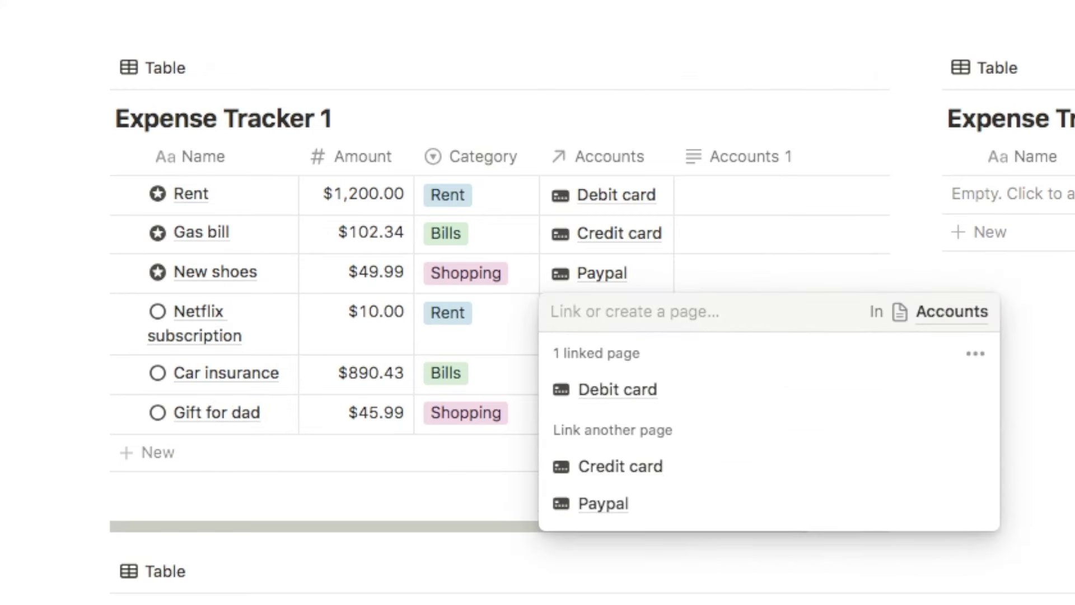
key(Escape)
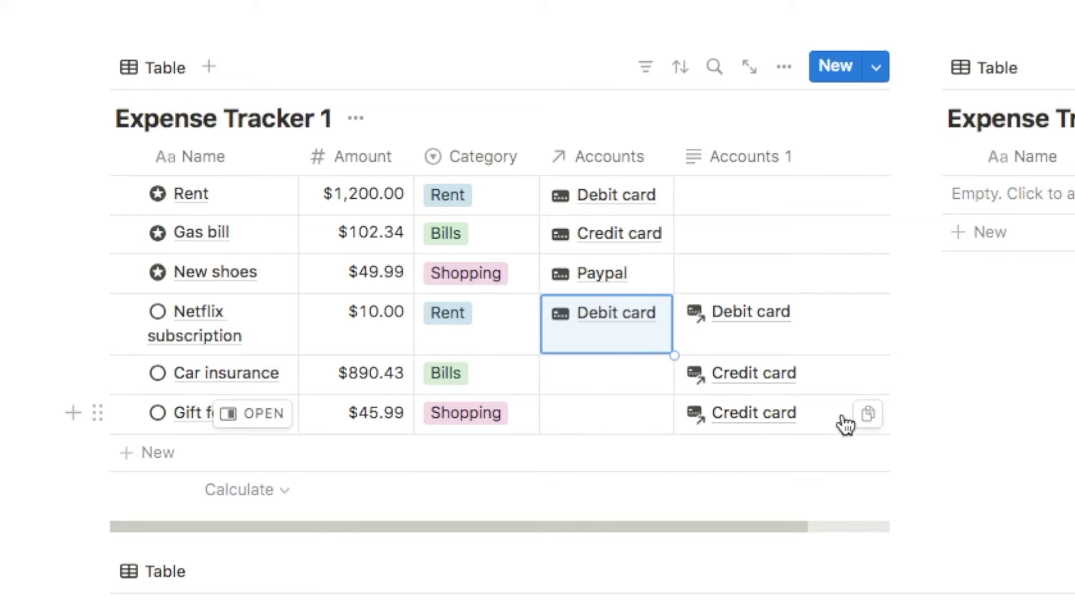
click(986, 478)
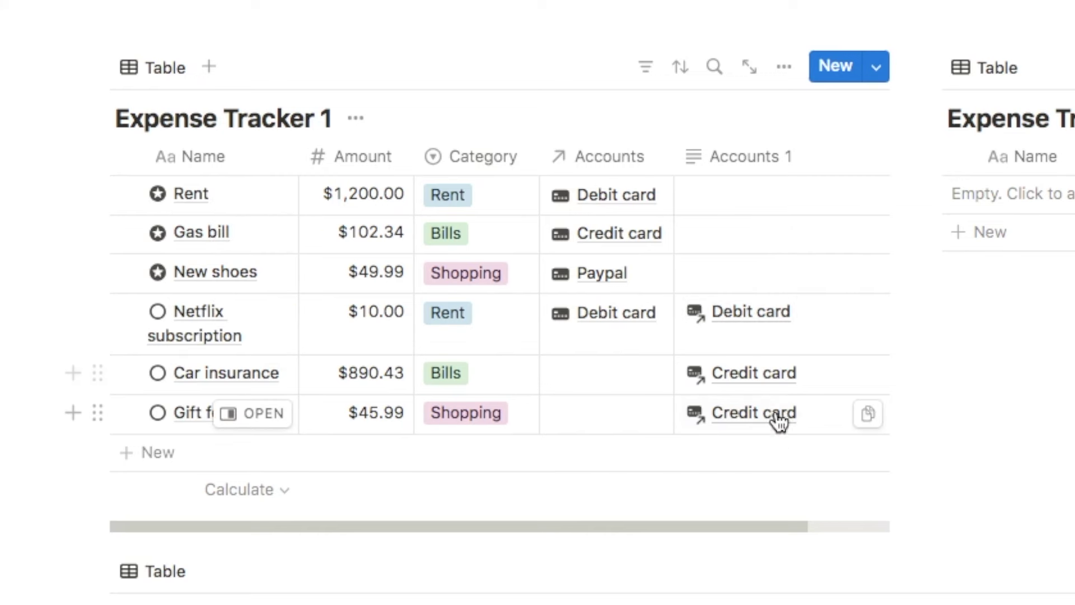
Step: Filter Expense Tracker 1 to rows whose Accounts 1 contains 'Credit c'
click(745, 167)
click(737, 389)
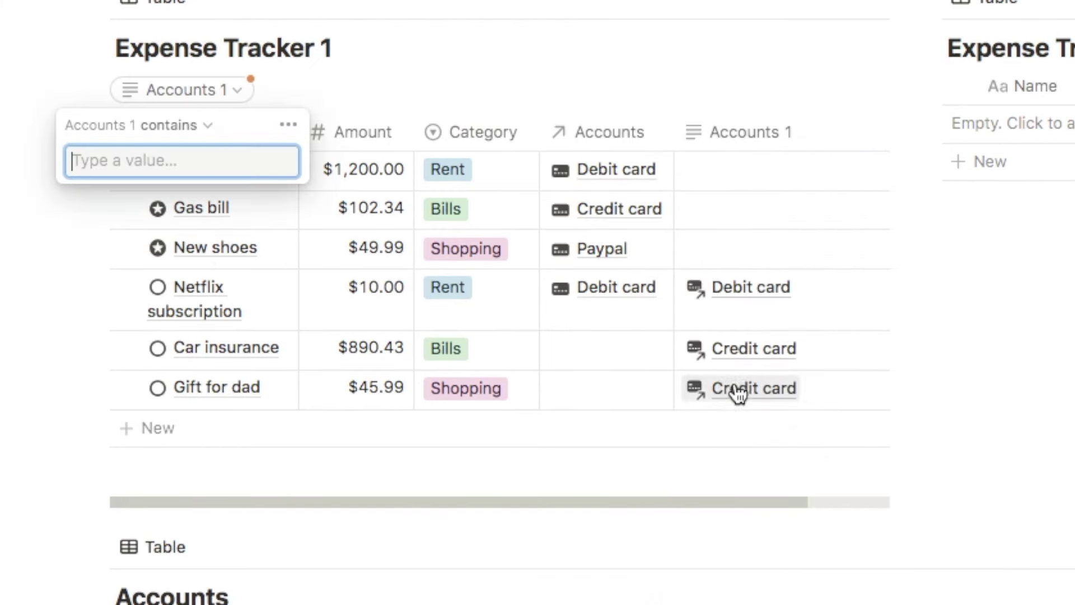
text(Credit card)
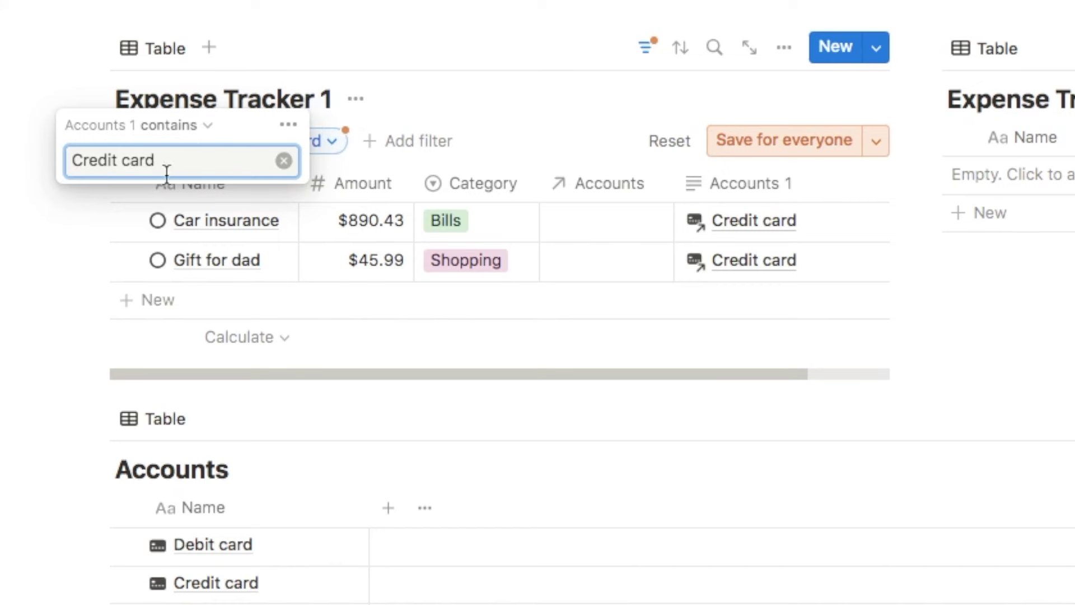
key(Escape)
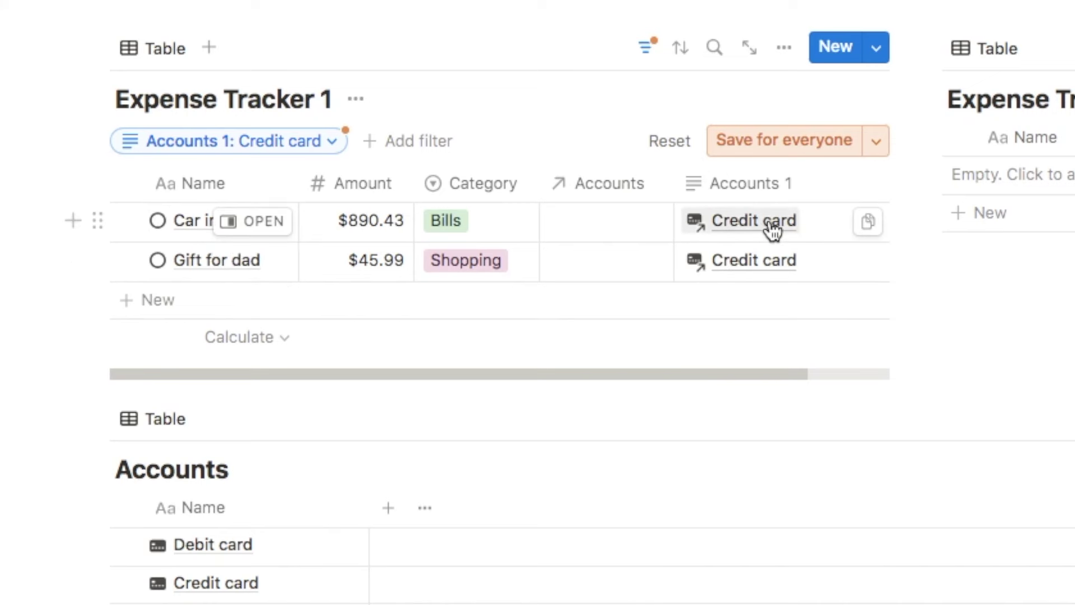
Step: Link both filtered expenses, Car insurance and Gift for dad, to the Credit card account
click(126, 183)
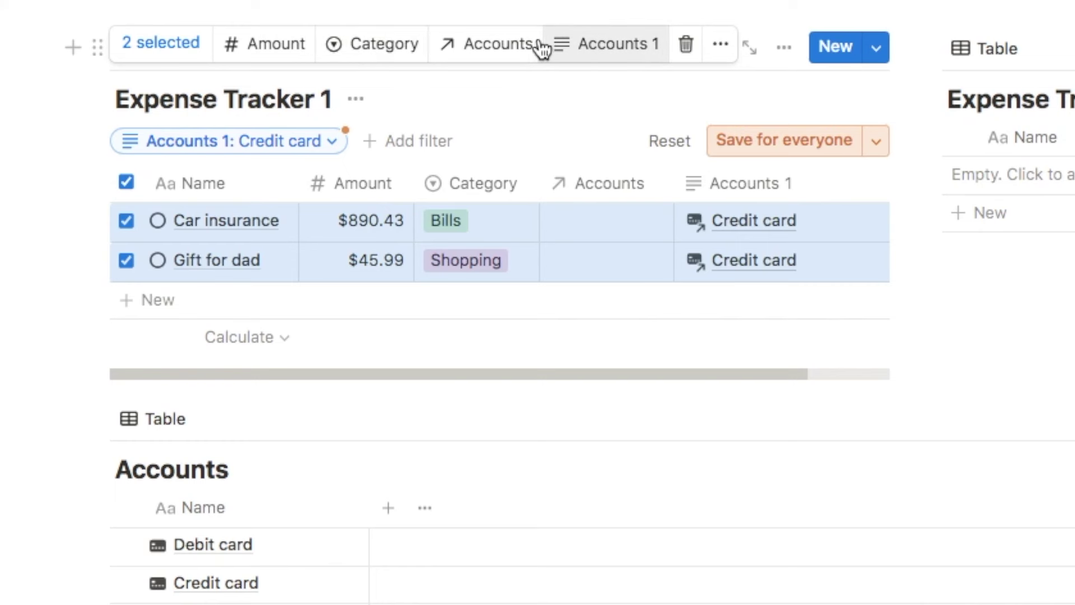
click(480, 49)
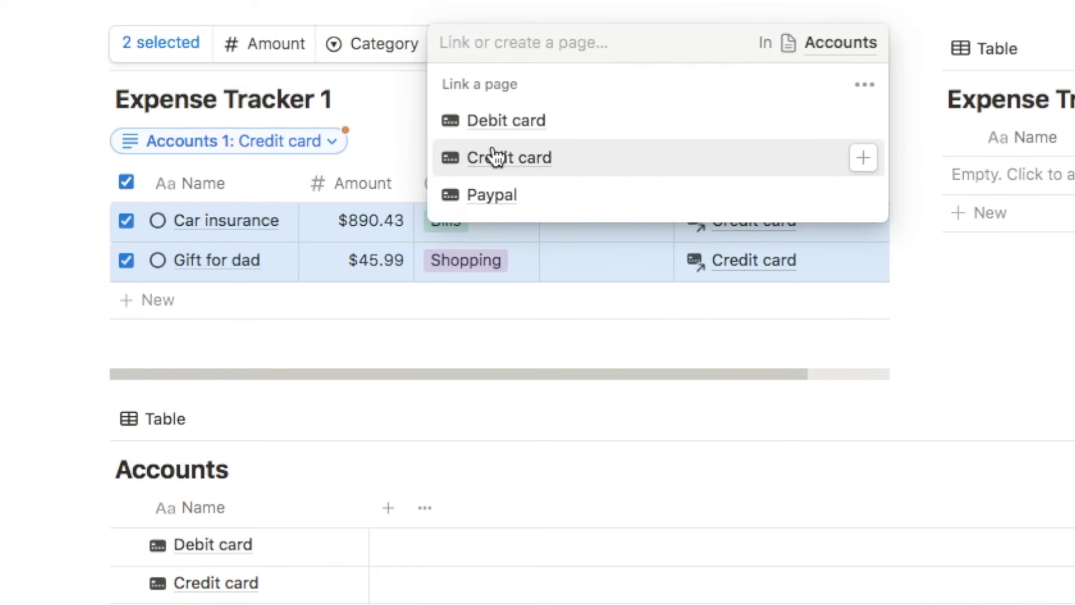
click(597, 166)
key(Escape)
key(Escape)
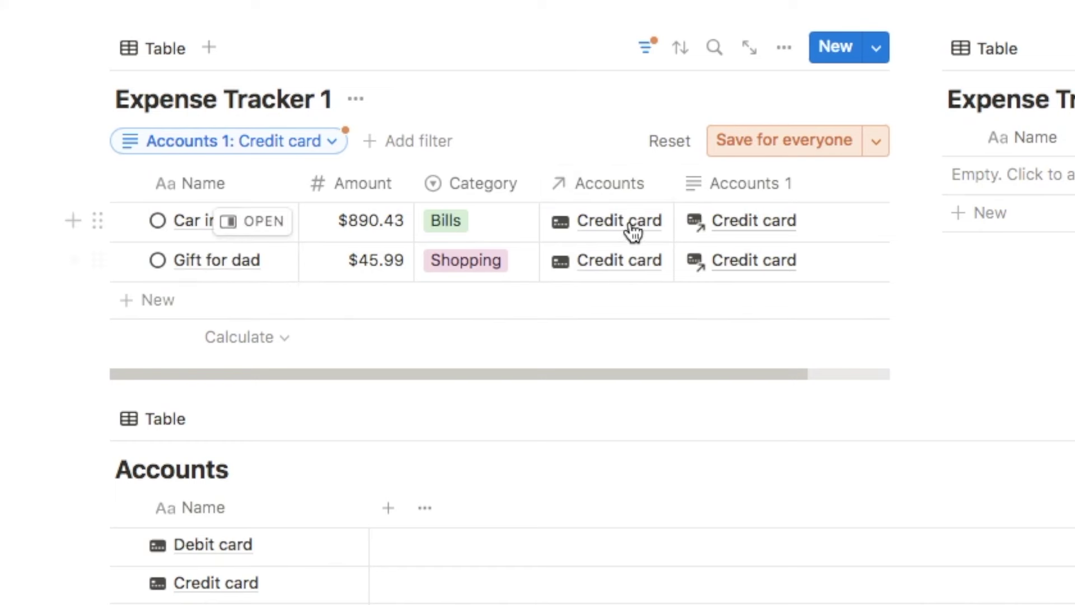
click(187, 140)
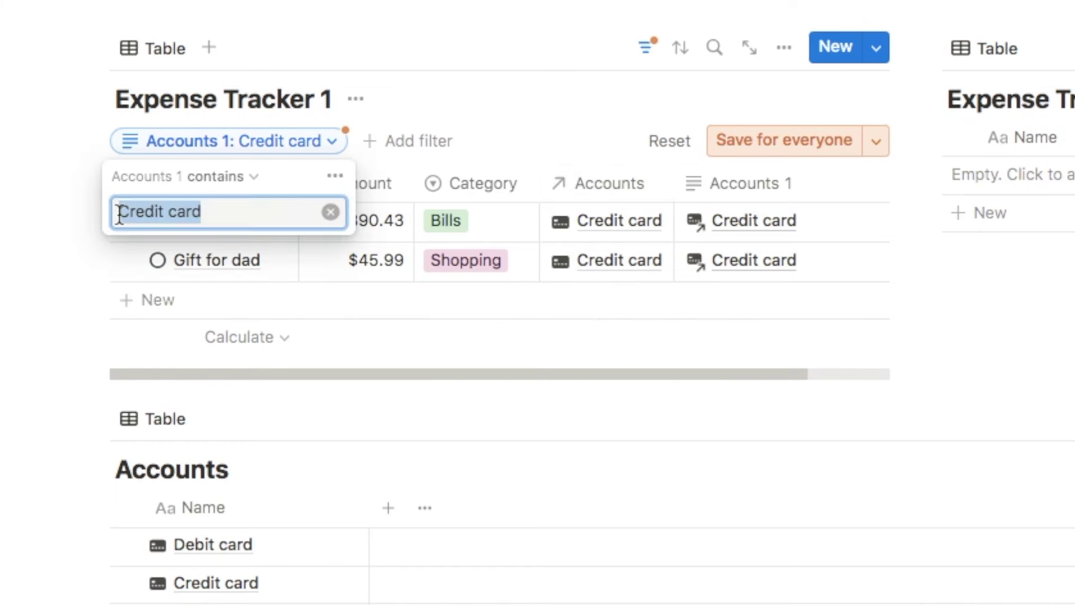
Step: Delete the Accounts 1 filter and then the temporary Accounts 1 property from Expense Tracker 1
text(Debit)
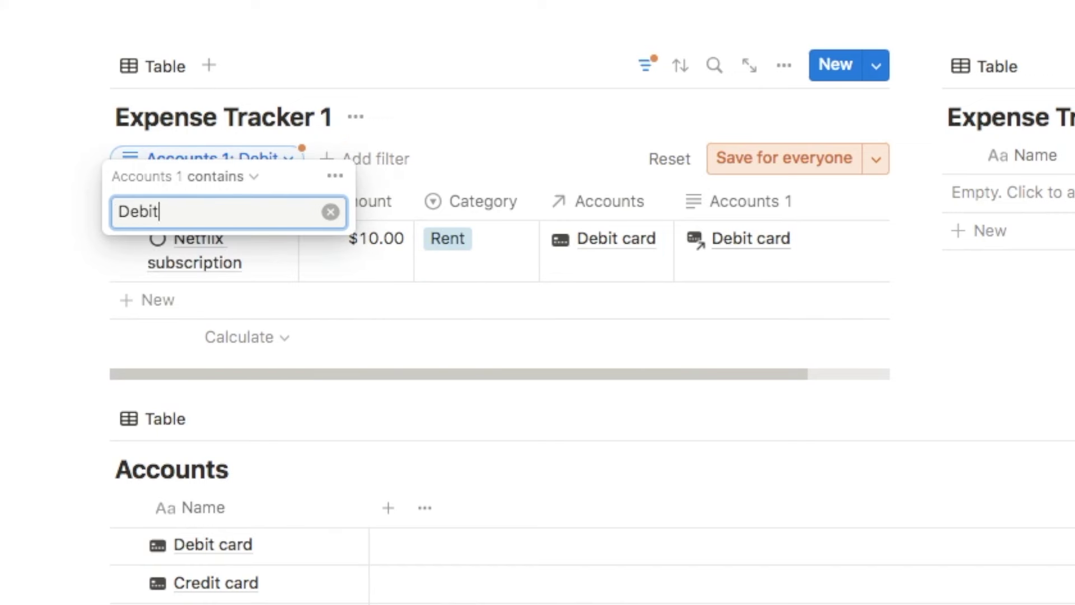
click(331, 212)
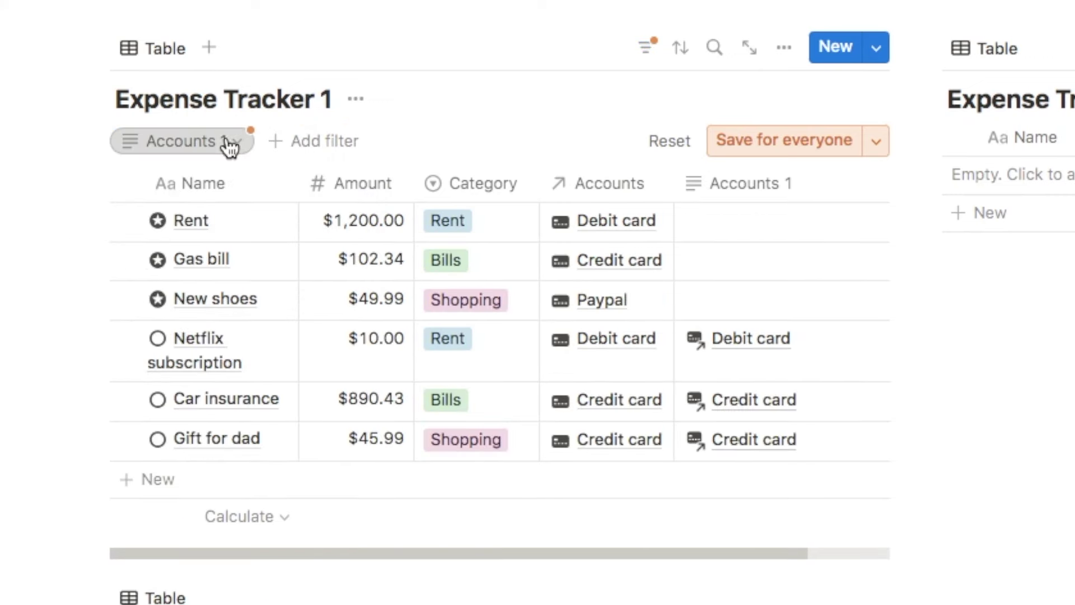
click(228, 144)
click(288, 183)
click(365, 127)
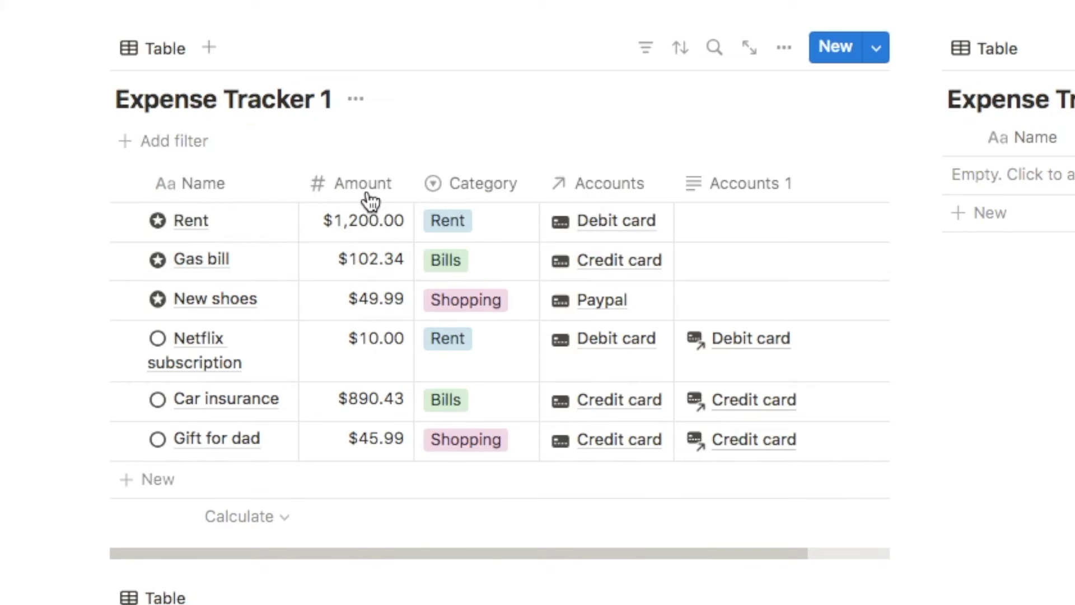
click(750, 185)
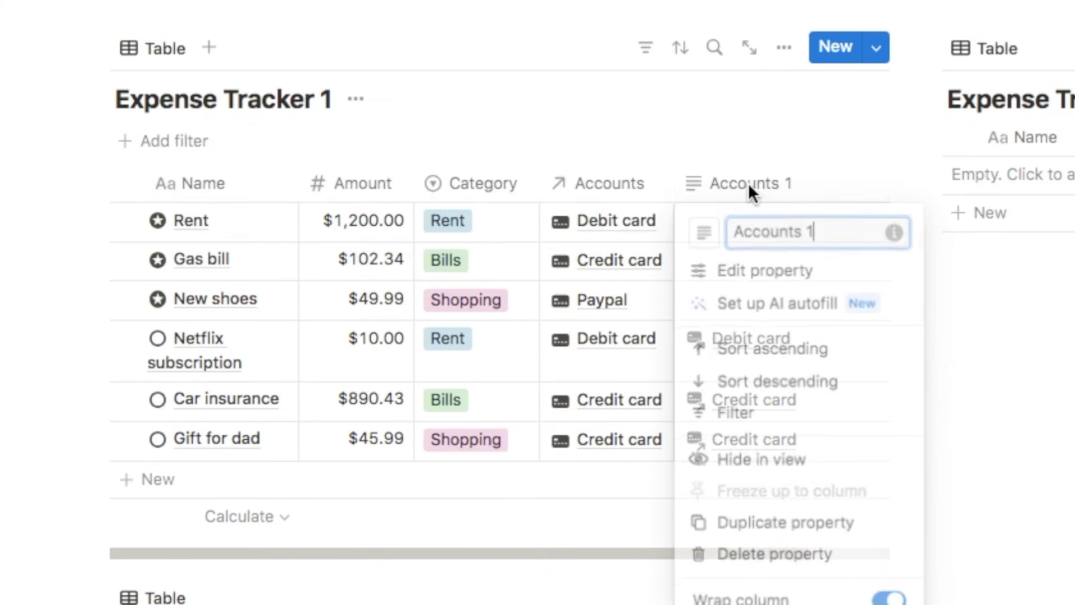
click(755, 557)
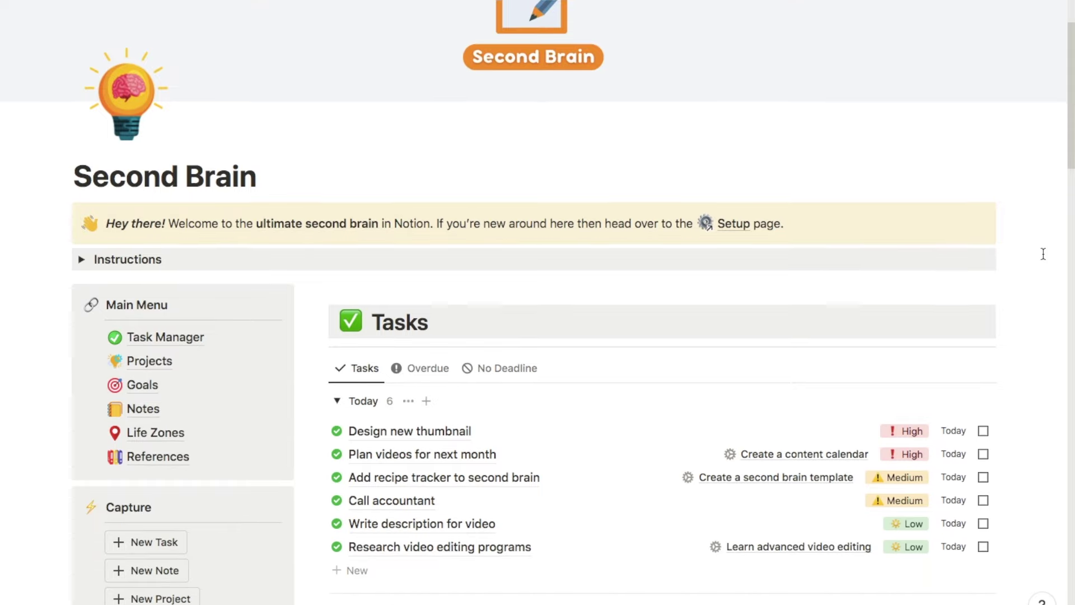
scroll(1043, 252, down, 5)
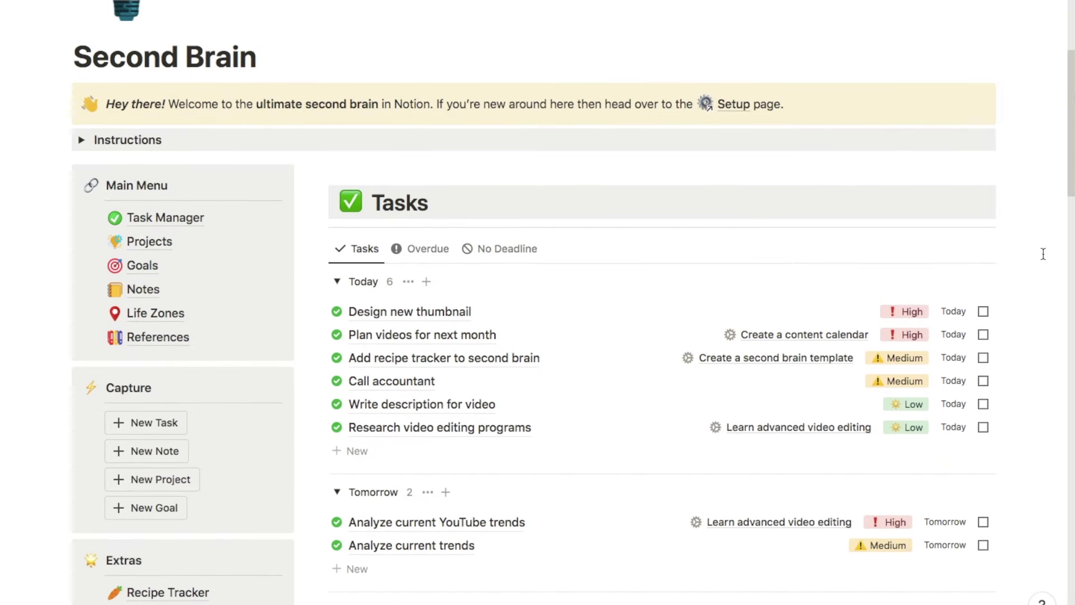
scroll(1043, 254, down, 5)
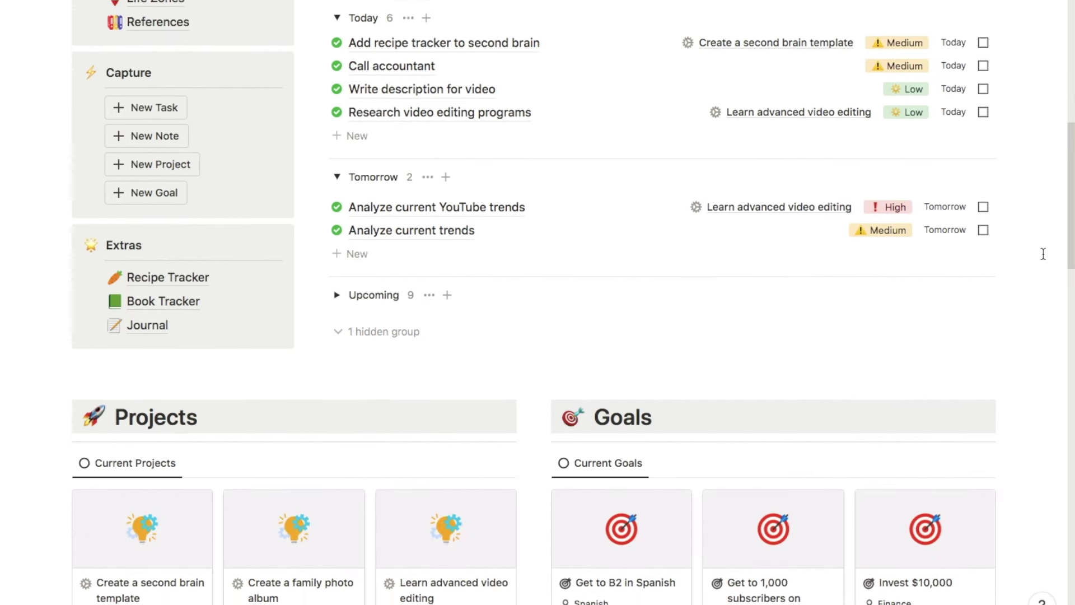
scroll(1043, 253, down, 6)
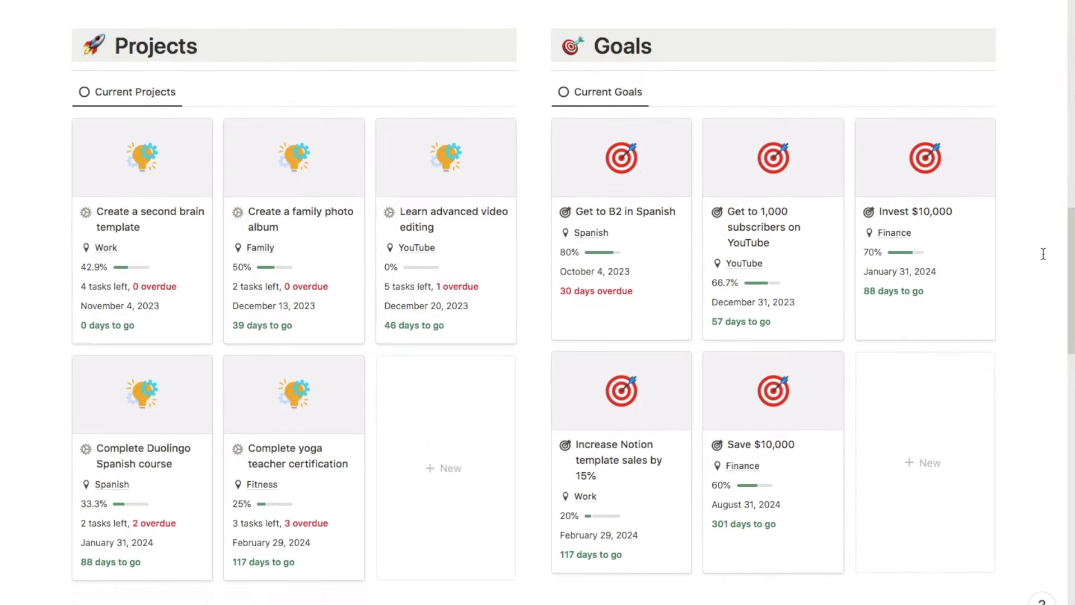
scroll(1043, 253, down, 7)
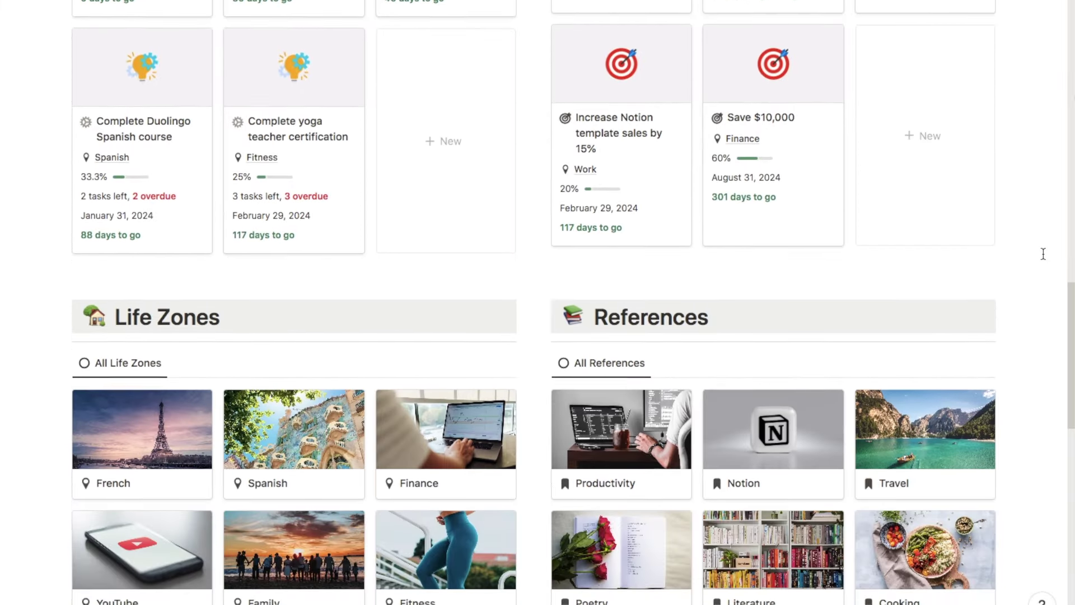
scroll(1043, 253, down, 4)
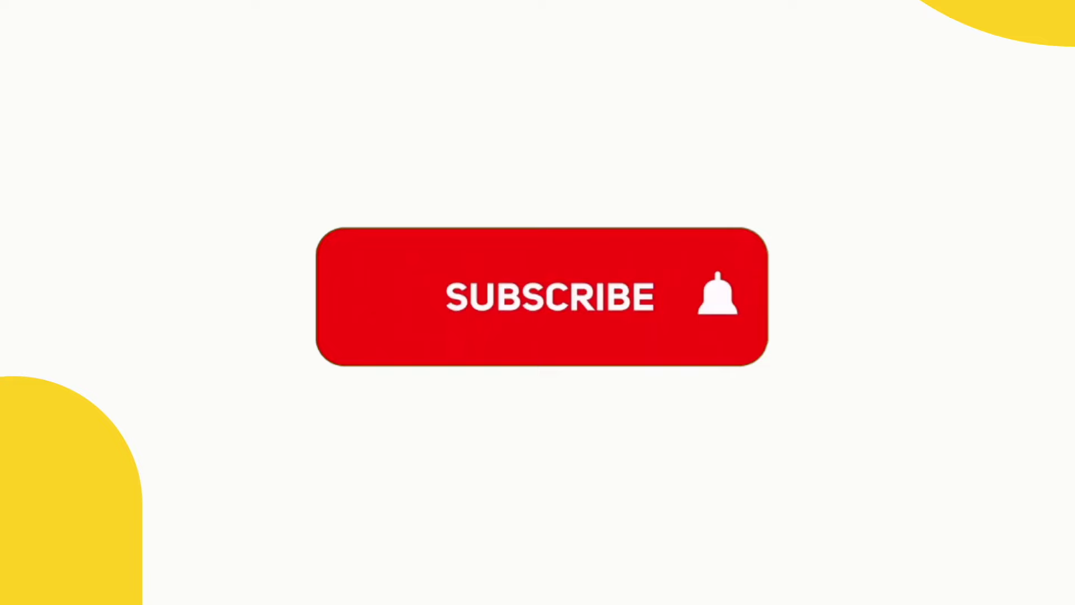